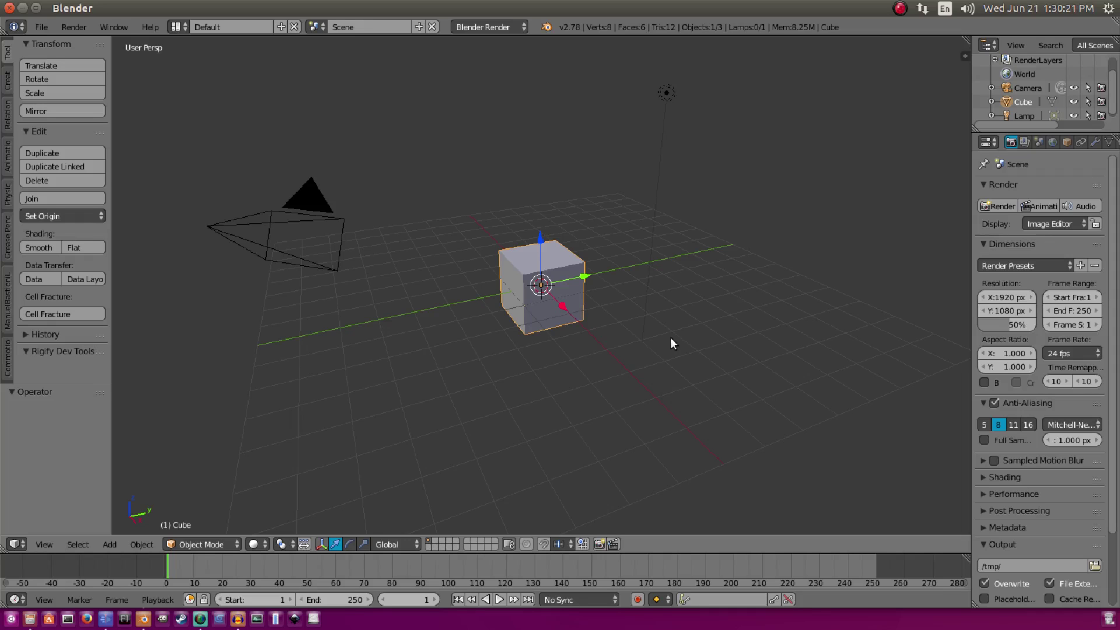
- Orbit the viewport to see the default cube from the other side
{"action": "middle_click_drag", "start_coordinate": [658, 348], "coordinate": [640, 157]}
- Widen the Properties editor, set resolution percentage to 50% and make a test render
{"action": "middle_click_drag", "start_coordinate": [659, 355], "coordinate": [831, 315]}
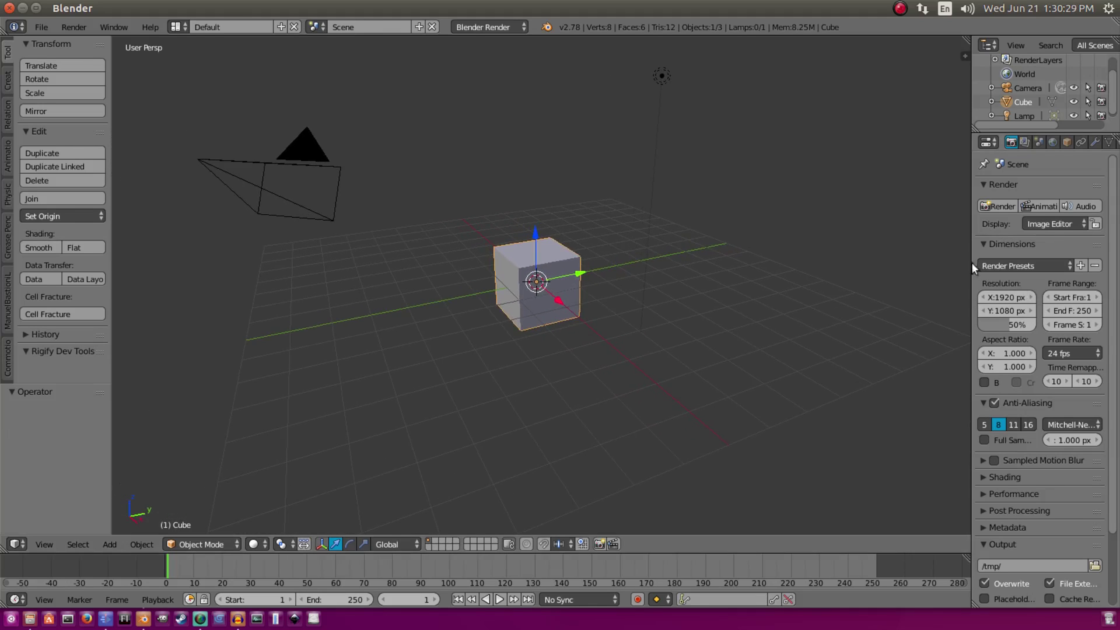
{"action": "left_click_drag", "start_coordinate": [973, 263], "coordinate": [899, 247]}
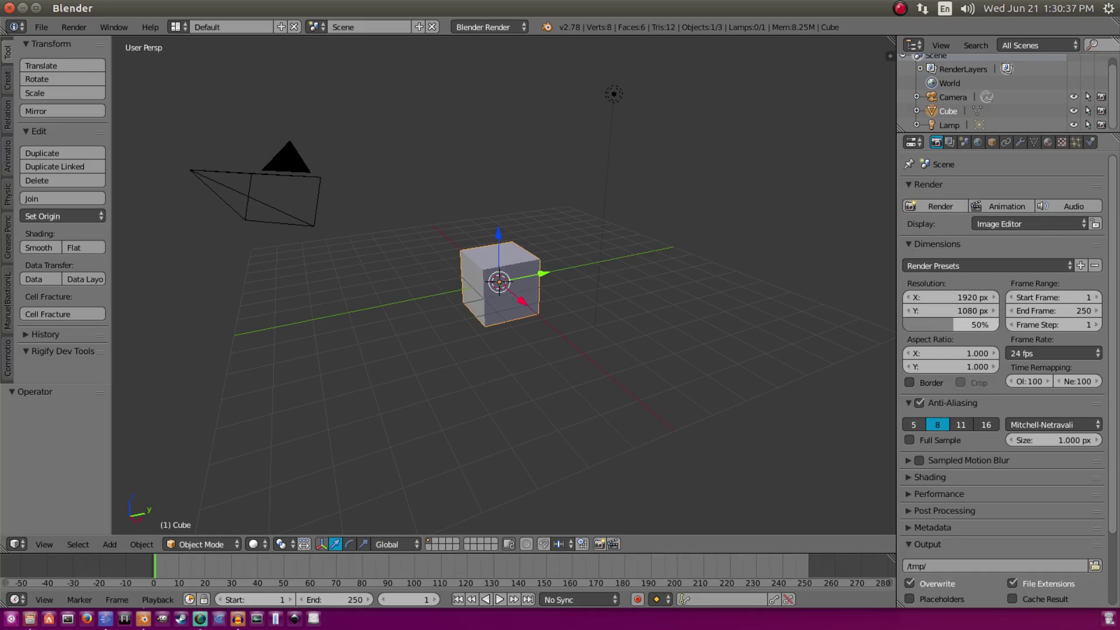
{"action": "left_click_drag", "start_coordinate": [940, 322], "coordinate": [995, 324]}
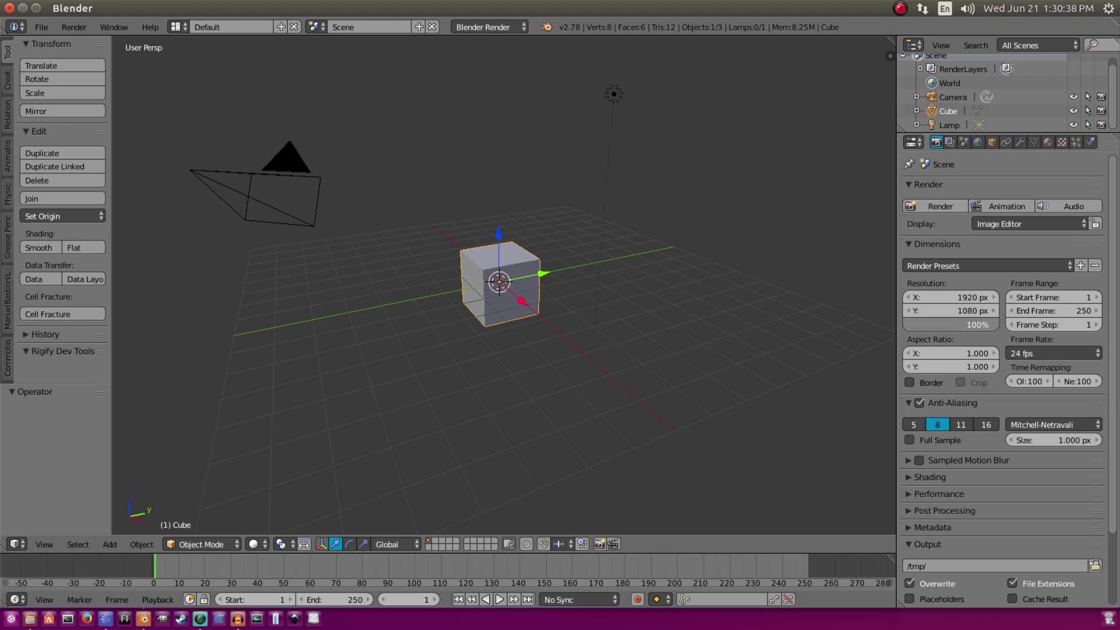
{"action": "left_click", "coordinate": [972, 328]}
{"action": "type", "text": "50"}
{"action": "key", "text": "Return"}
{"action": "left_click", "coordinate": [70, 27]}
{"action": "left_click", "coordinate": [93, 44]}
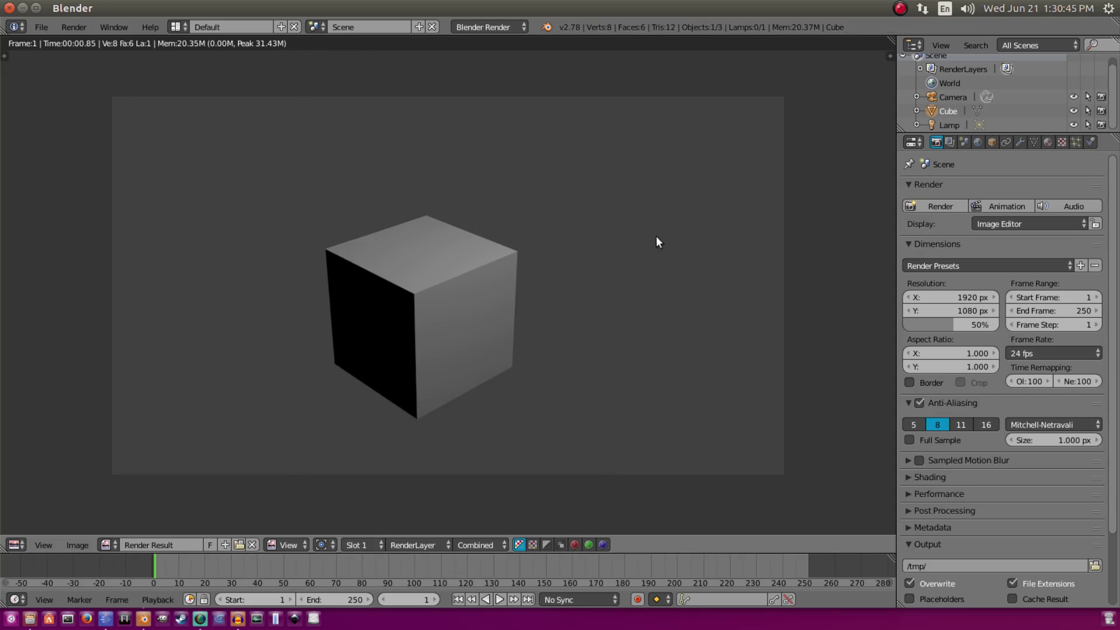
{"action": "key", "text": "Escape"}
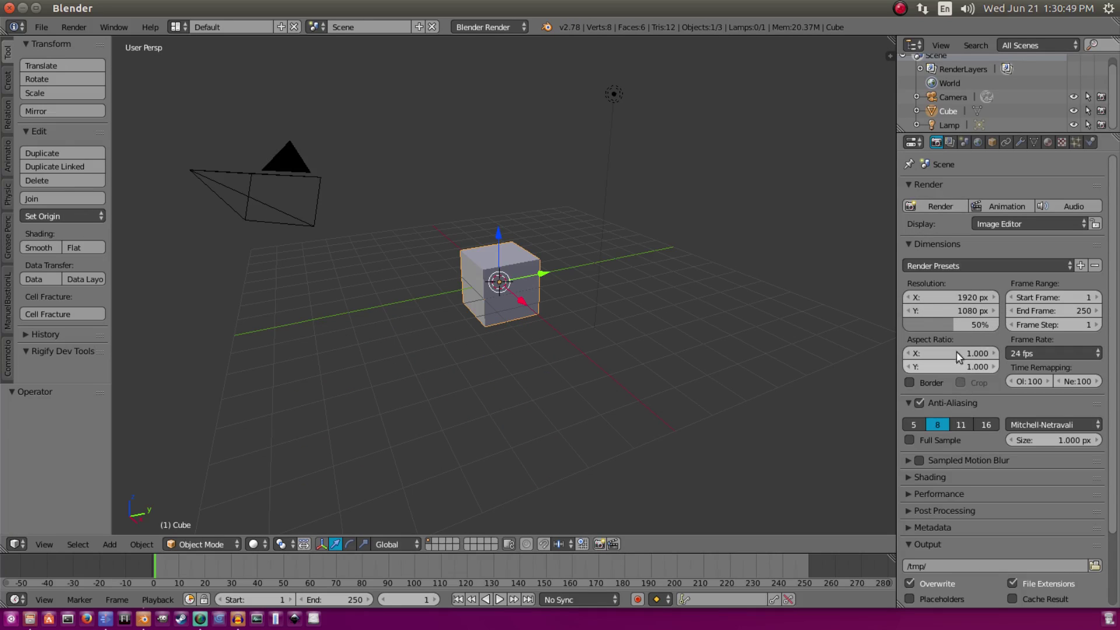
- Raise the resolution percentage to 100% and render a full-resolution test image
{"action": "left_click_drag", "start_coordinate": [961, 330], "coordinate": [1003, 330]}
{"action": "left_click", "coordinate": [73, 27]}
{"action": "left_click", "coordinate": [88, 43]}
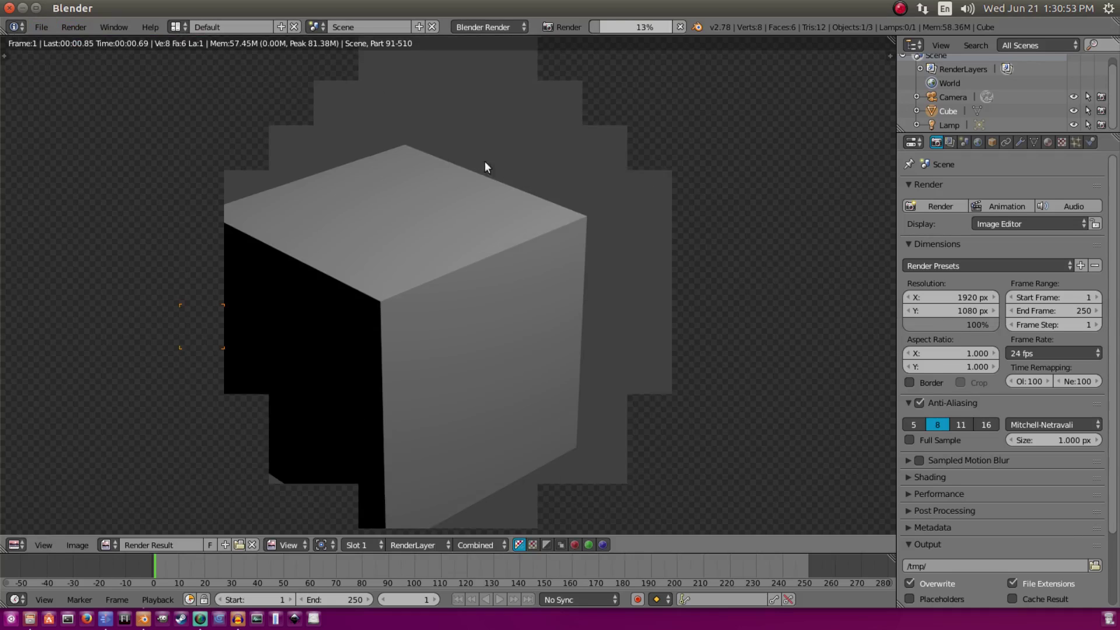
{"action": "scroll", "coordinate": [544, 368], "scroll_direction": "down", "scroll_amount": 2}
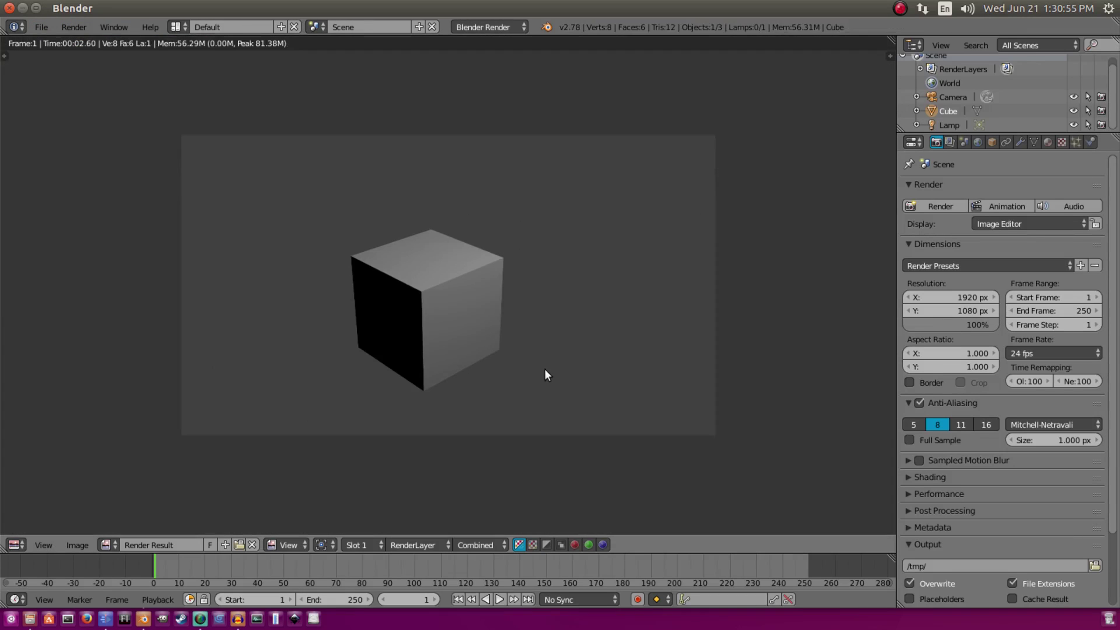
{"action": "scroll", "coordinate": [545, 369], "scroll_direction": "up", "scroll_amount": 1}
{"action": "key", "text": "Escape"}
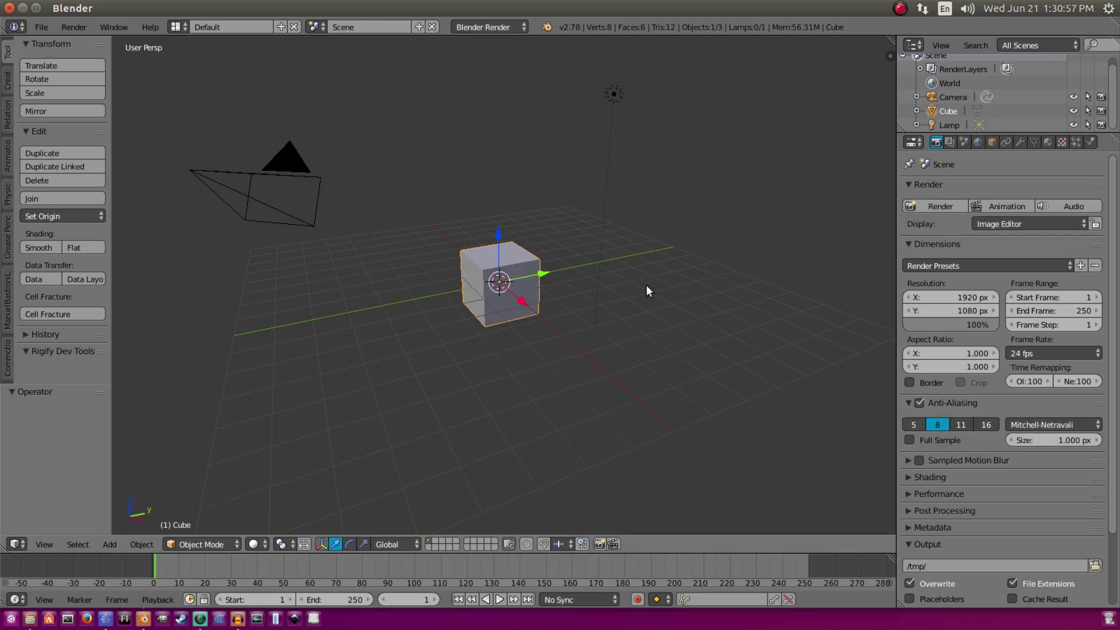
- Set the render resolution to 1280 × 720 px
{"action": "left_click", "coordinate": [955, 299]}
{"action": "type", "text": "1280"}
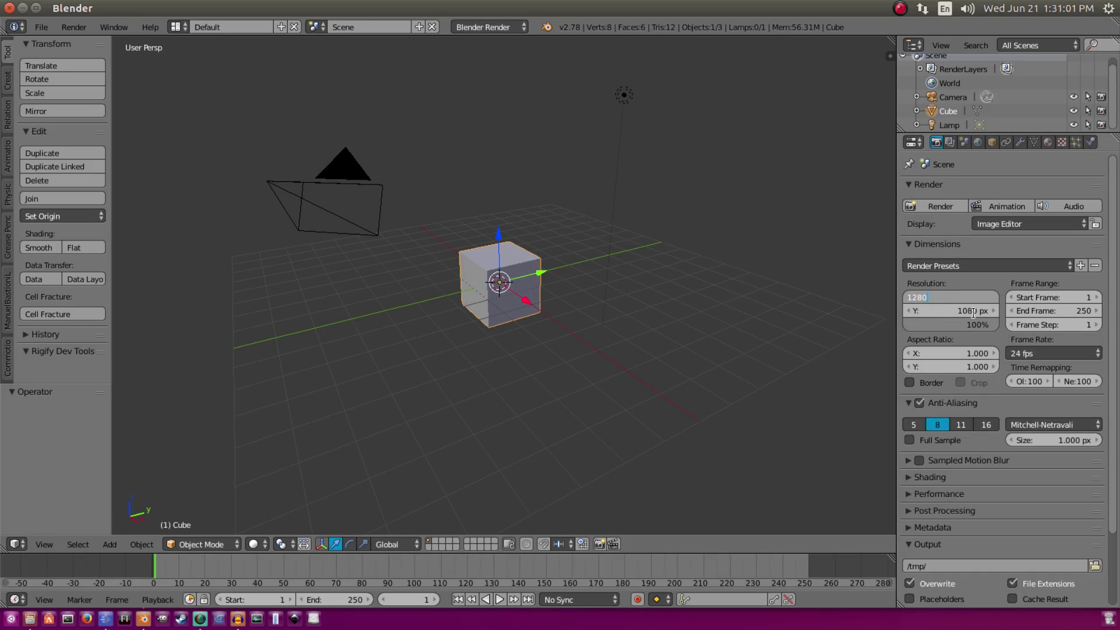
{"action": "left_click", "coordinate": [960, 313]}
{"action": "type", "text": "720"}
{"action": "key", "text": "Return"}
- Render a test image of the cube at 1280 × 720 and return to the scene
{"action": "middle_click_drag", "start_coordinate": [570, 272], "coordinate": [612, 309]}
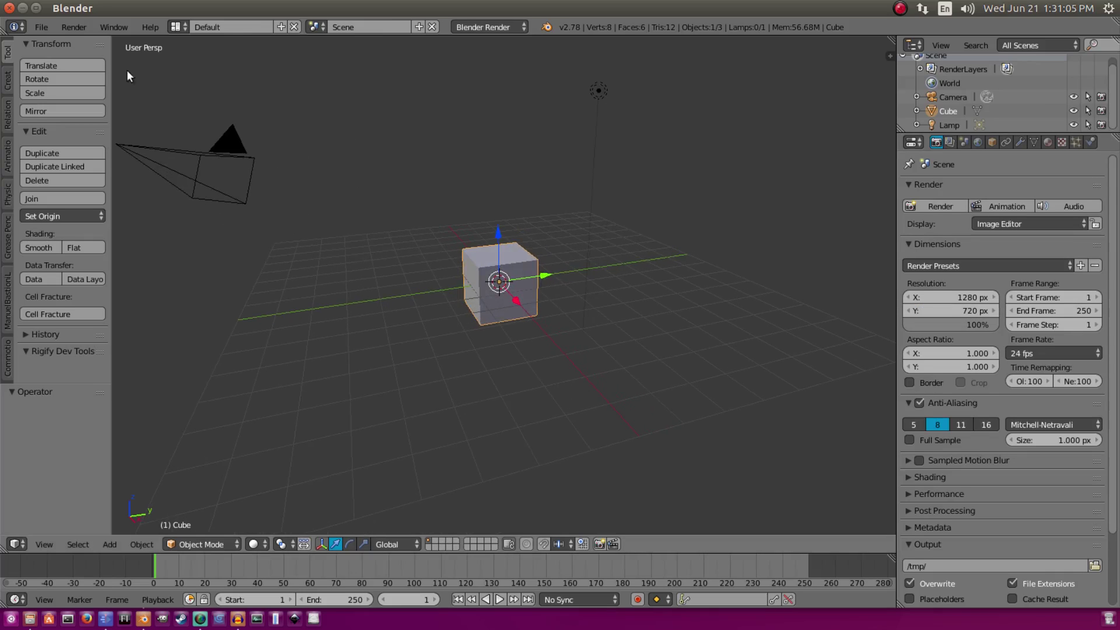
{"action": "left_click", "coordinate": [74, 27]}
{"action": "left_click", "coordinate": [79, 39]}
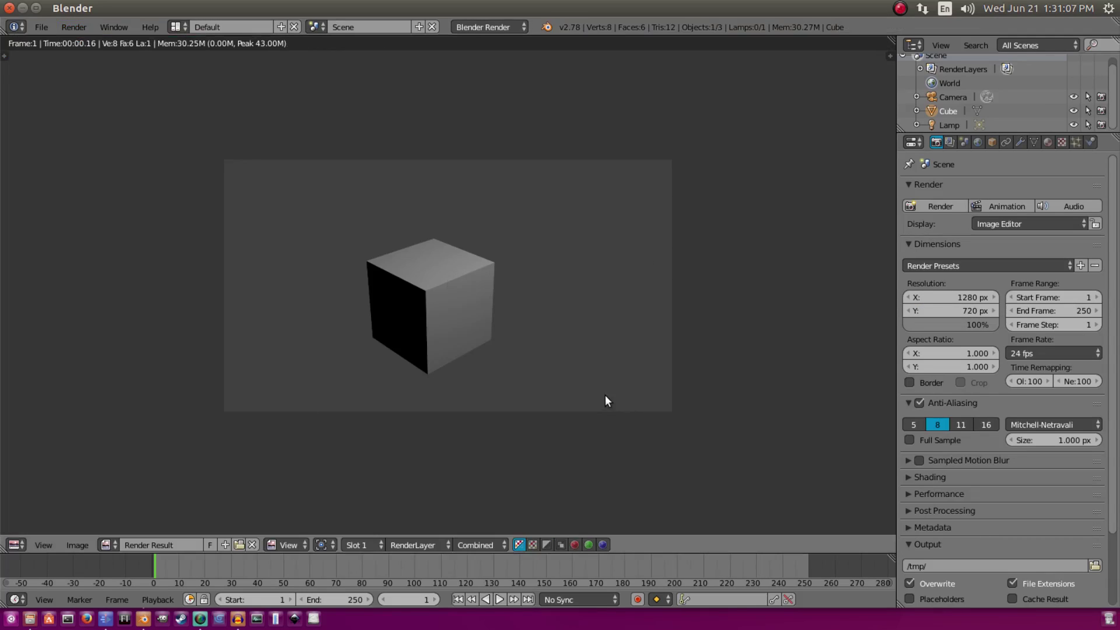
{"action": "scroll", "coordinate": [605, 396], "scroll_direction": "up", "scroll_amount": 2}
{"action": "key", "text": "Escape"}
{"action": "key", "text": "F11"}
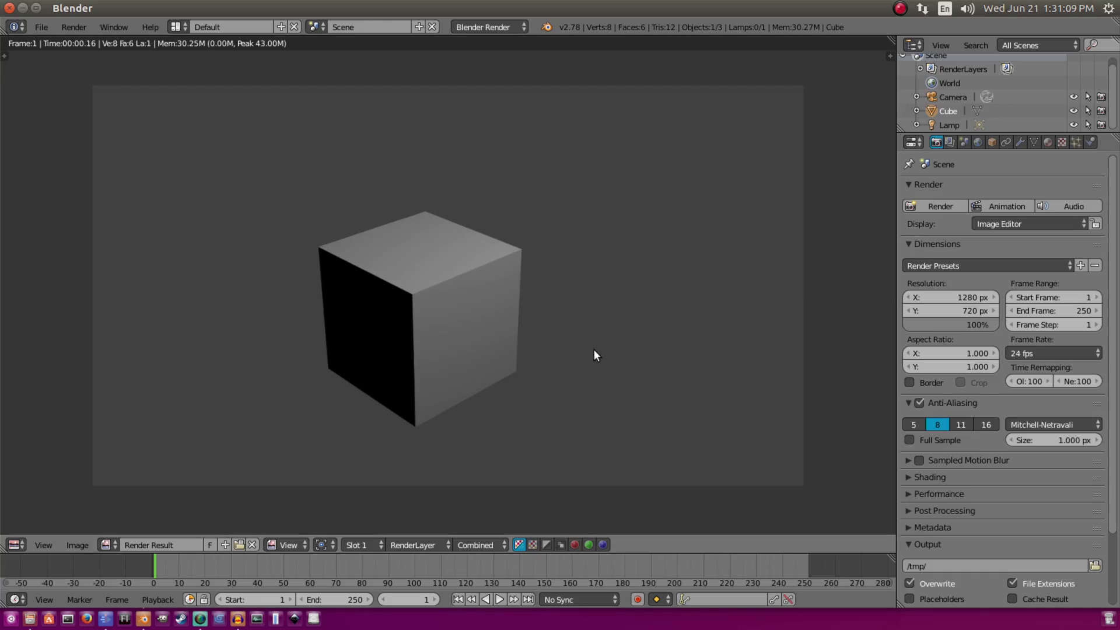
{"action": "key", "text": "Escape"}
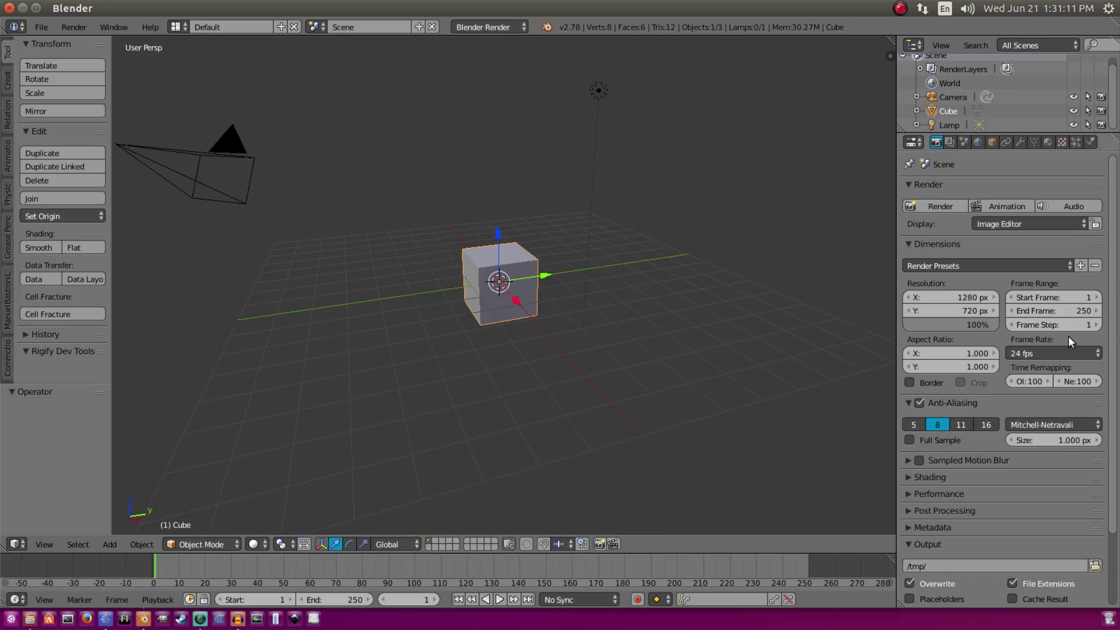
- Turn on Sampled Motion Blur and expand its settings
{"action": "scroll", "coordinate": [1068, 336], "scroll_direction": "down", "scroll_amount": 2}
{"action": "scroll", "coordinate": [1033, 353], "scroll_direction": "down", "scroll_amount": 1}
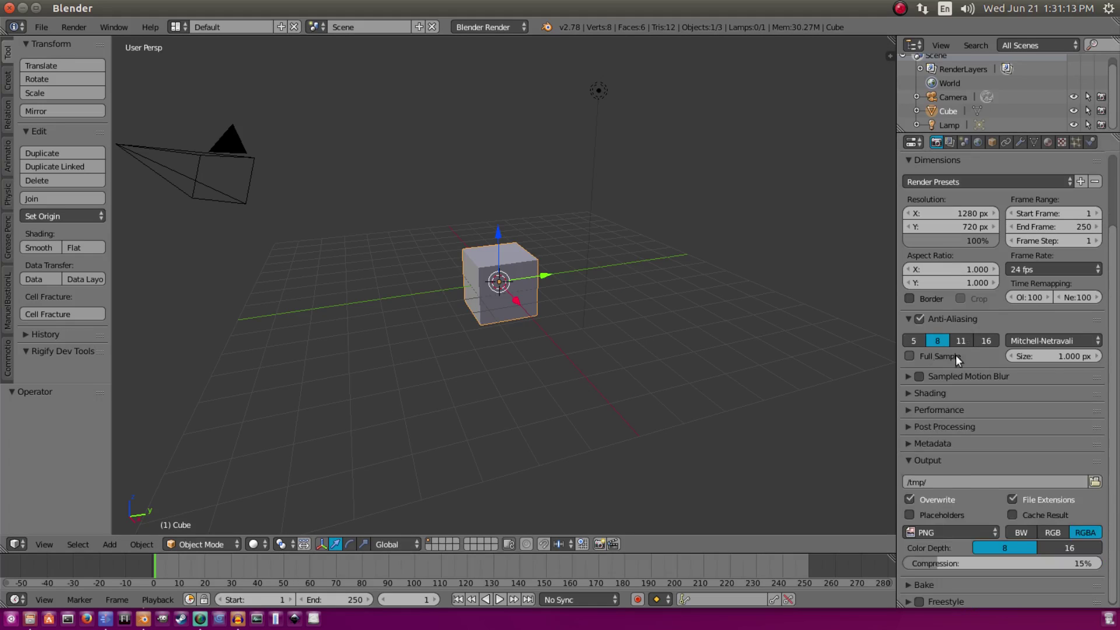
{"action": "scroll", "coordinate": [950, 380], "scroll_direction": "down", "scroll_amount": 1}
{"action": "left_click", "coordinate": [918, 374]}
{"action": "left_click", "coordinate": [907, 374]}
- Try Cycles Render's Motion Blur panel, then switch the engine back to Blender Render
{"action": "left_click", "coordinate": [491, 28]}
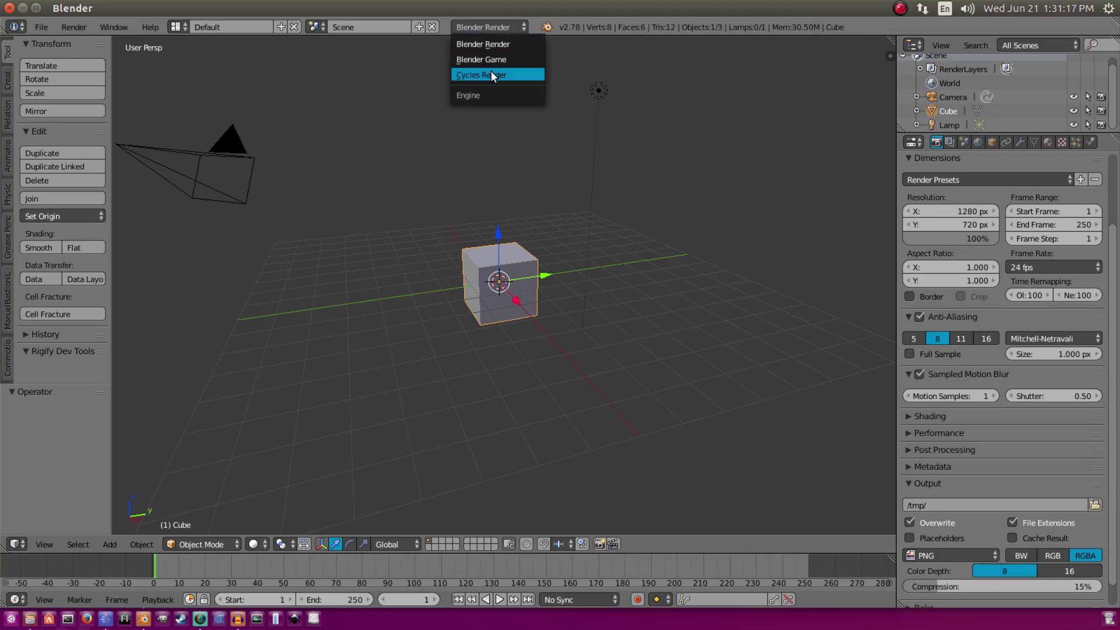
{"action": "left_click", "coordinate": [496, 73]}
{"action": "scroll", "coordinate": [921, 386], "scroll_direction": "down", "scroll_amount": 1}
{"action": "scroll", "coordinate": [1021, 217], "scroll_direction": "down", "scroll_amount": 2}
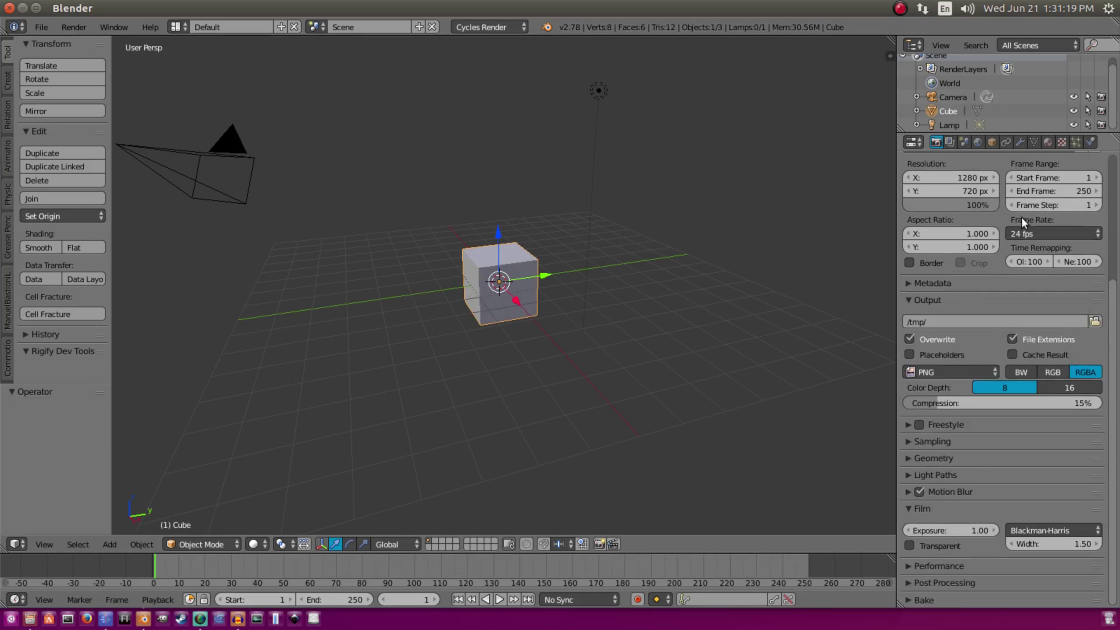
{"action": "left_click", "coordinate": [910, 490]}
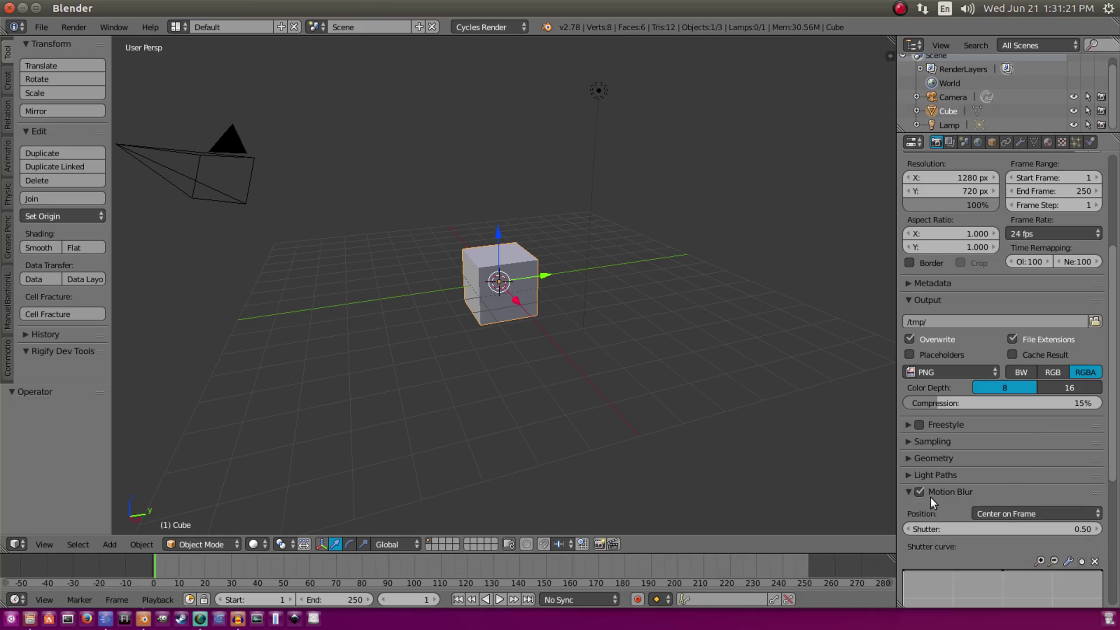
{"action": "scroll", "coordinate": [926, 484], "scroll_direction": "down", "scroll_amount": 4}
{"action": "left_click", "coordinate": [911, 380]}
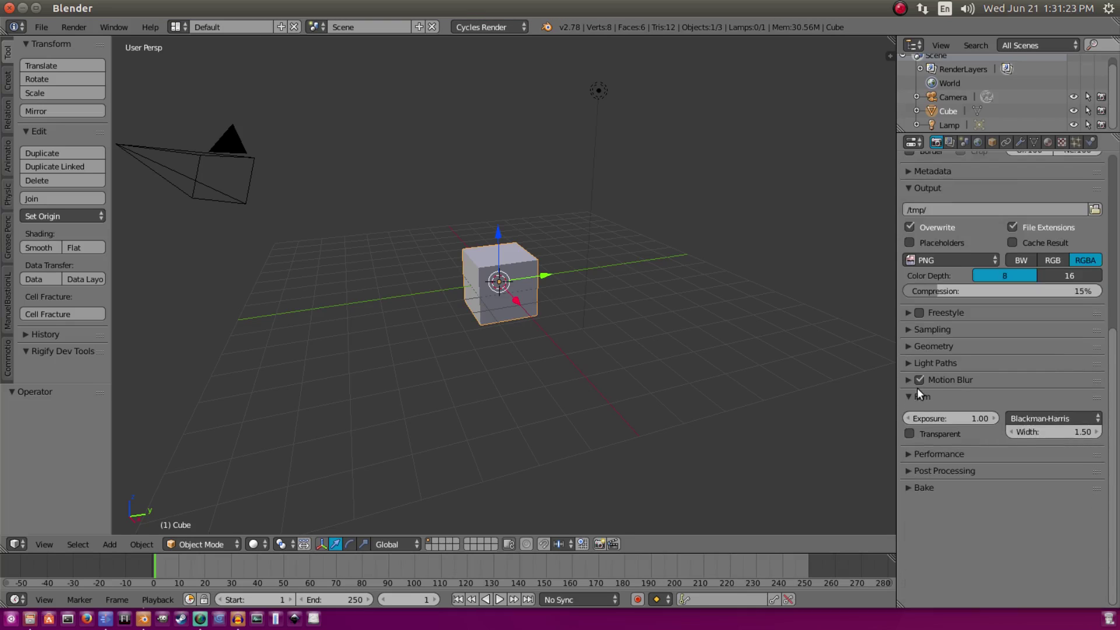
{"action": "left_click", "coordinate": [493, 27]}
{"action": "left_click", "coordinate": [490, 44]}
- Set Motion Samples to 12
{"action": "scroll", "coordinate": [986, 288], "scroll_direction": "up", "scroll_amount": 8}
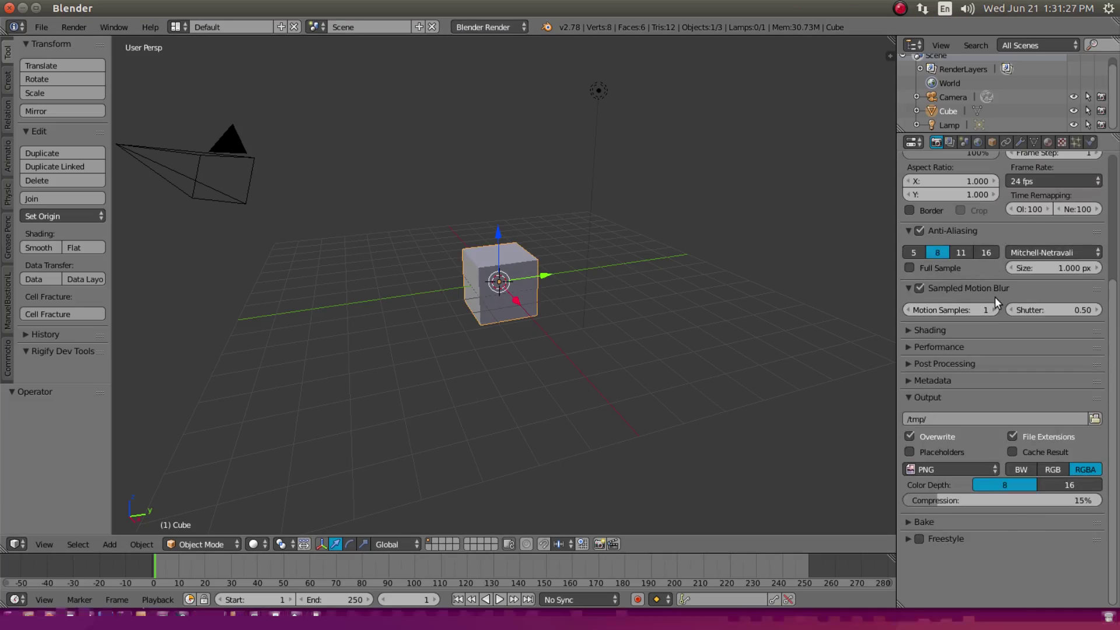
{"action": "scroll", "coordinate": [912, 327], "scroll_direction": "down", "scroll_amount": 2}
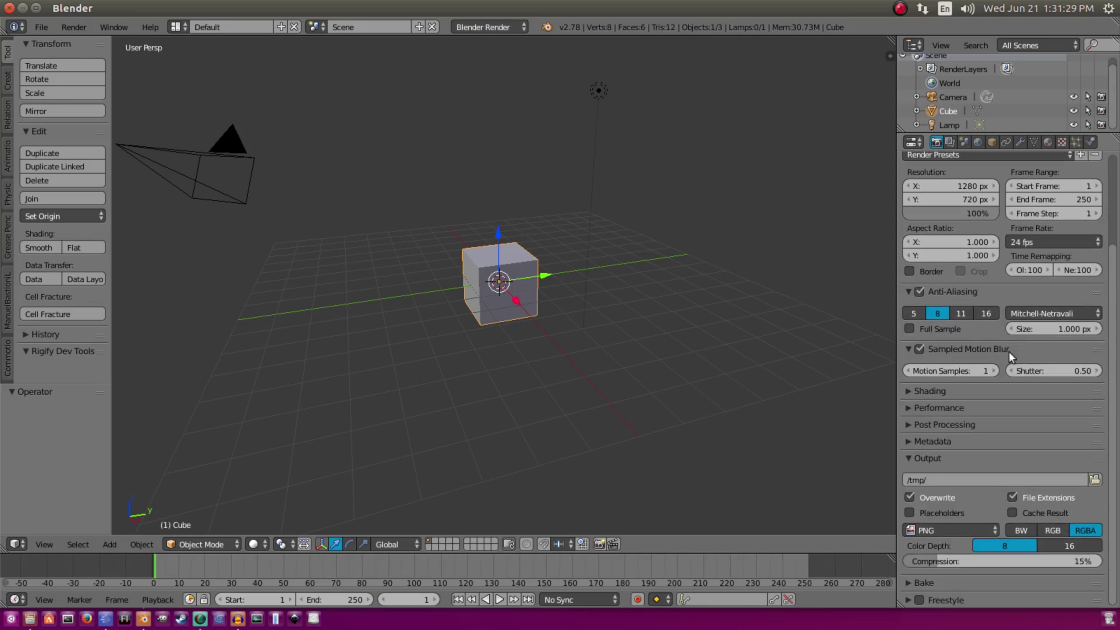
{"action": "left_click", "coordinate": [958, 370]}
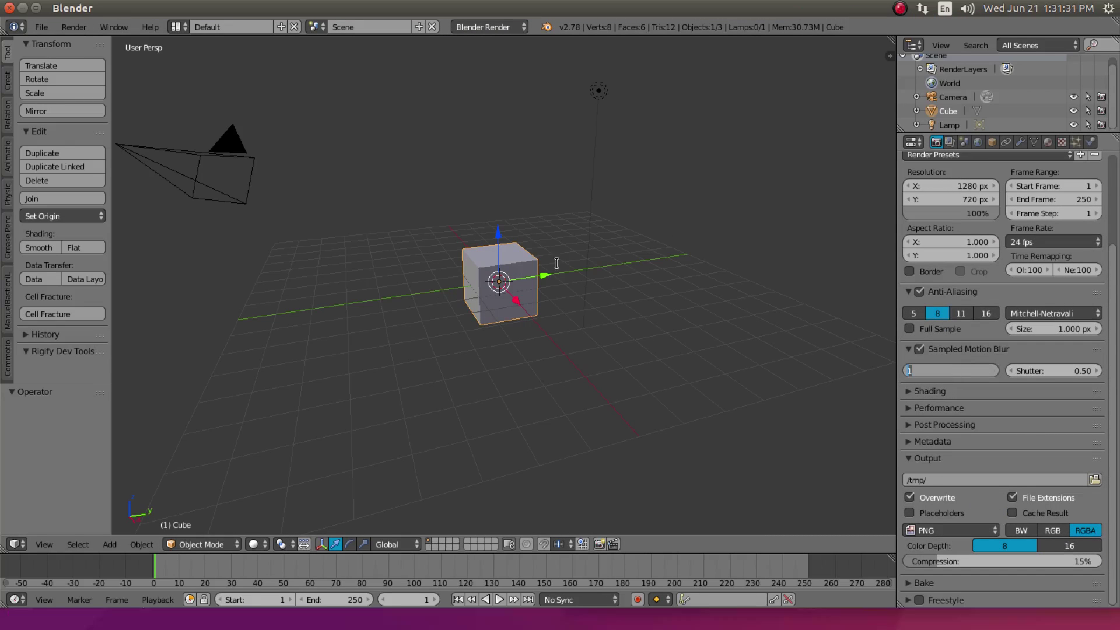
{"action": "type", "text": "12"}
{"action": "key", "text": "Return"}
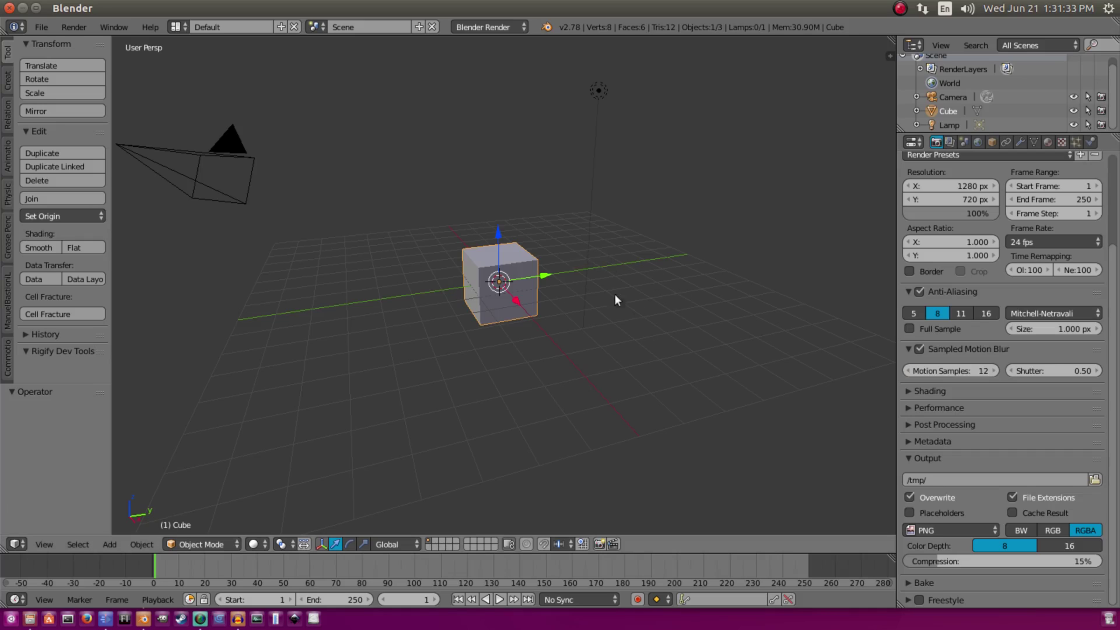
- Keyframe the cube, then move it to the upper right and keyframe its location at frame 5
{"action": "middle_click_drag", "start_coordinate": [579, 281], "coordinate": [471, 336]}
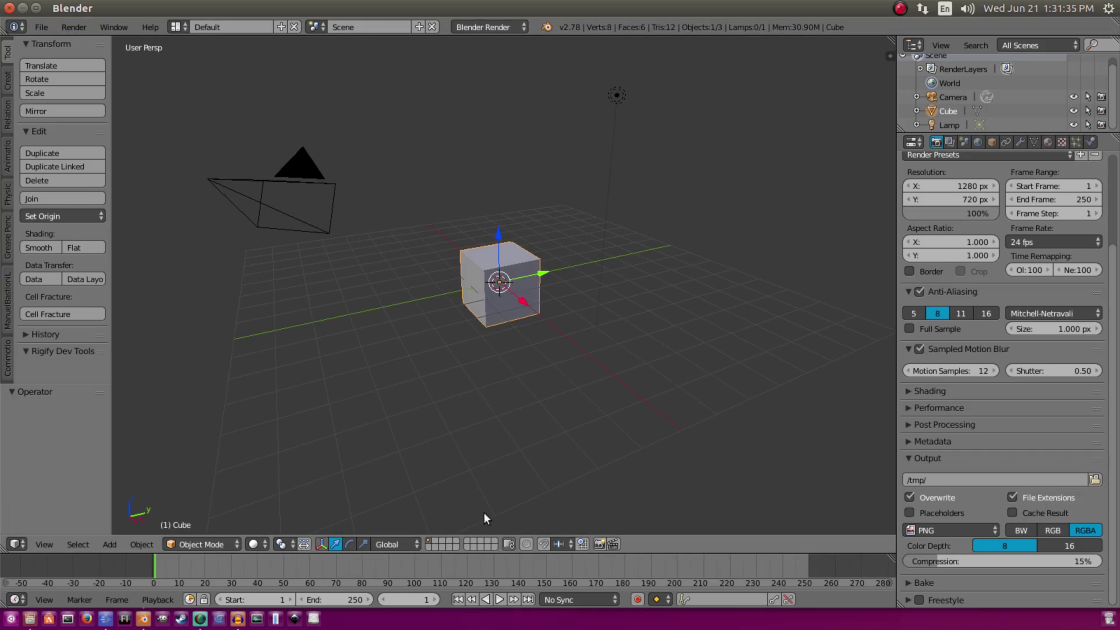
{"action": "key", "text": "i"}
{"action": "left_click", "coordinate": [544, 226]}
{"action": "key", "text": "Right"}
{"action": "key", "text": "Right"}
{"action": "key", "text": "Right"}
{"action": "key", "text": "Right"}
{"action": "key", "text": "g"}
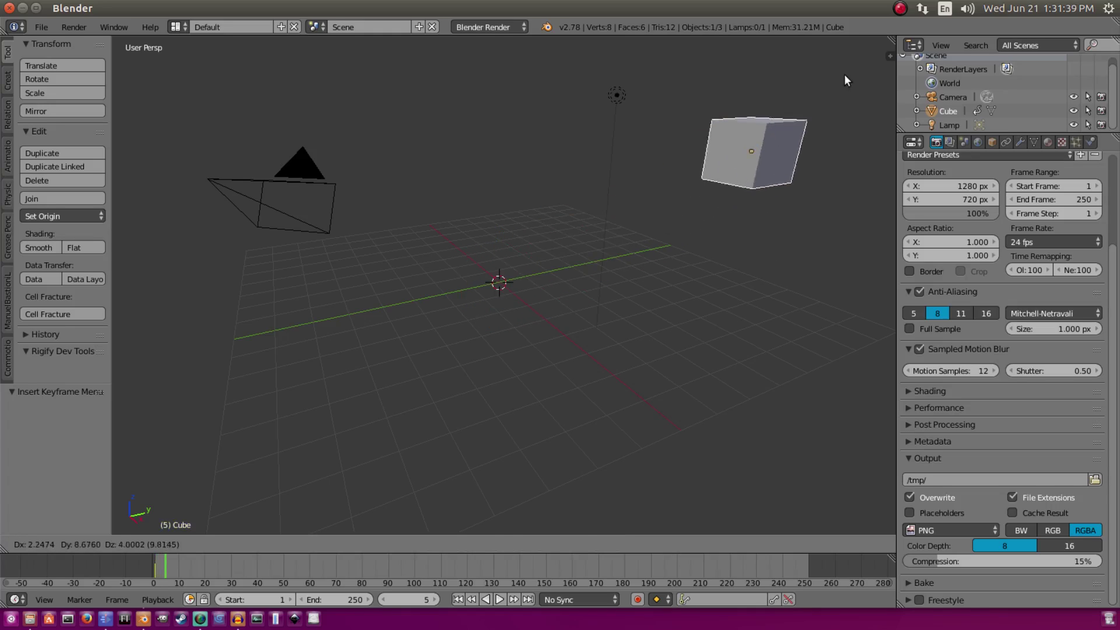
{"action": "left_click", "coordinate": [847, 81]}
{"action": "key", "text": "i"}
{"action": "left_click", "coordinate": [848, 85]}
- Render frame 3 through the camera view and zoom in to inspect the motion blur
{"action": "key", "text": "KP_0"}
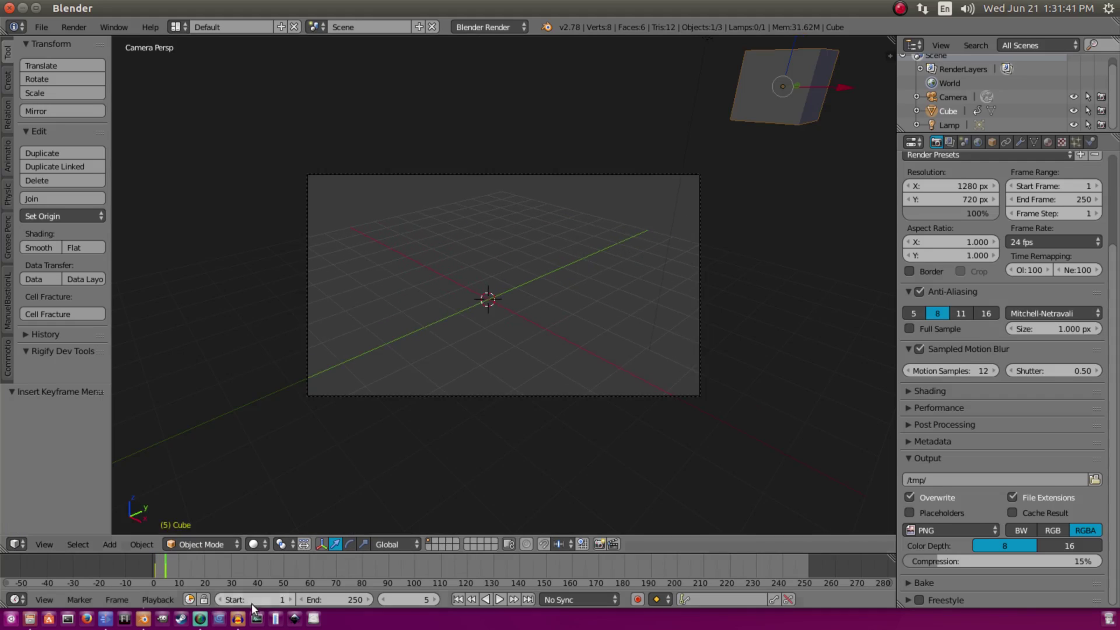
{"action": "left_click", "coordinate": [160, 560]}
{"action": "left_click", "coordinate": [74, 27]}
{"action": "left_click", "coordinate": [87, 43]}
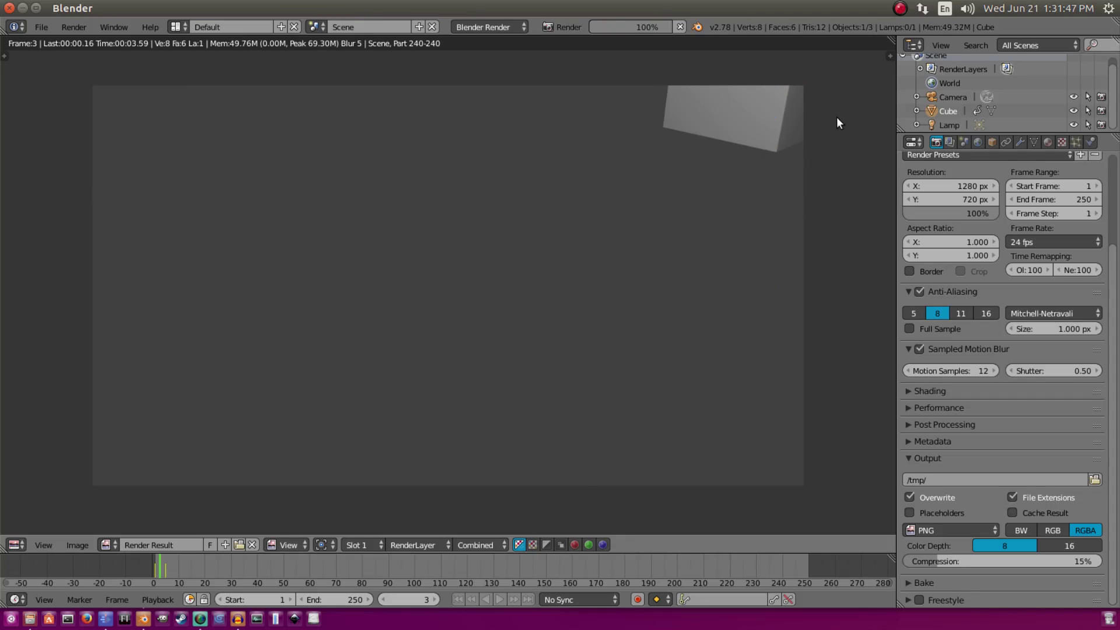
{"action": "scroll", "coordinate": [614, 264], "scroll_direction": "up", "scroll_amount": 1}
{"action": "middle_click_drag", "start_coordinate": [614, 264], "coordinate": [758, 203]}
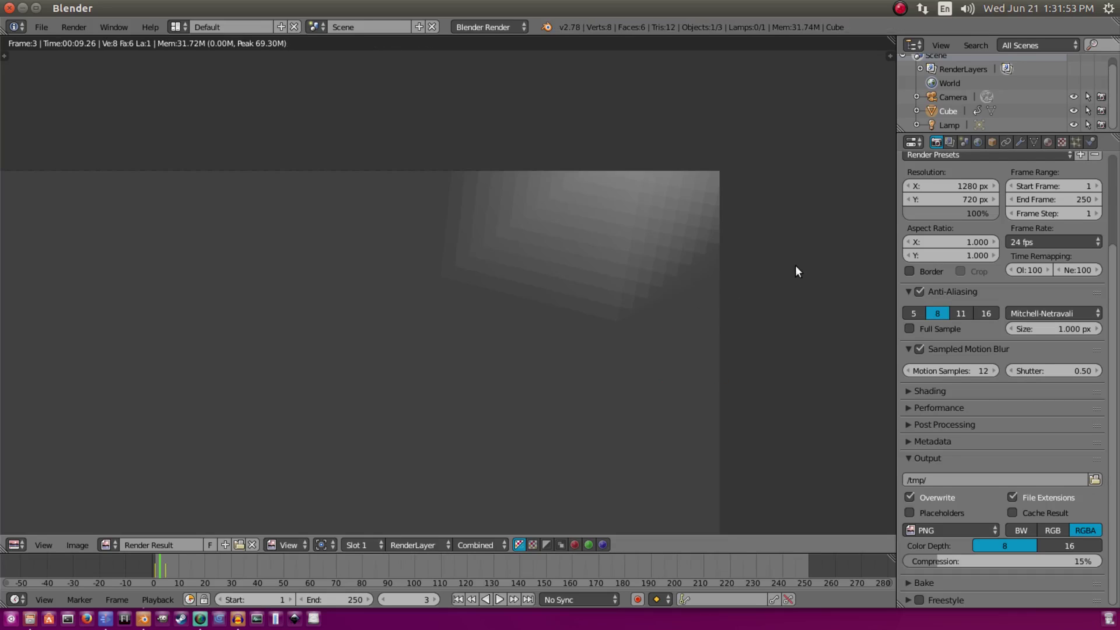
{"action": "scroll", "coordinate": [687, 249], "scroll_direction": "up", "scroll_amount": 2}
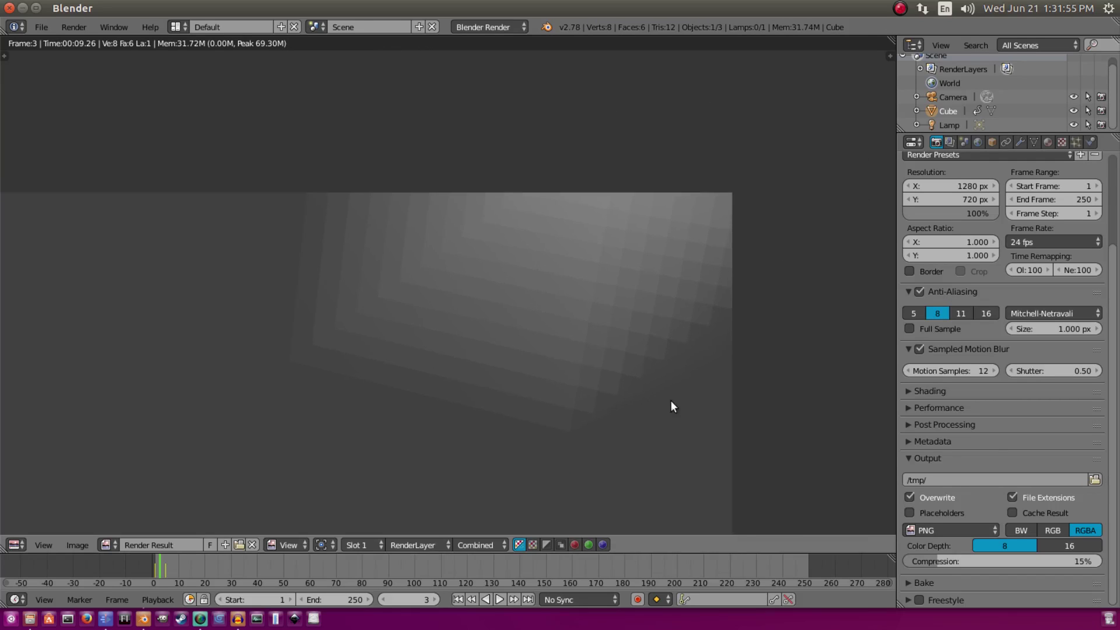
{"action": "scroll", "coordinate": [500, 387], "scroll_direction": "down", "scroll_amount": 1}
- Frame camera, lamp and cube with Home, collapse Sampled Motion Blur and expand Shading
{"action": "key", "text": "Escape"}
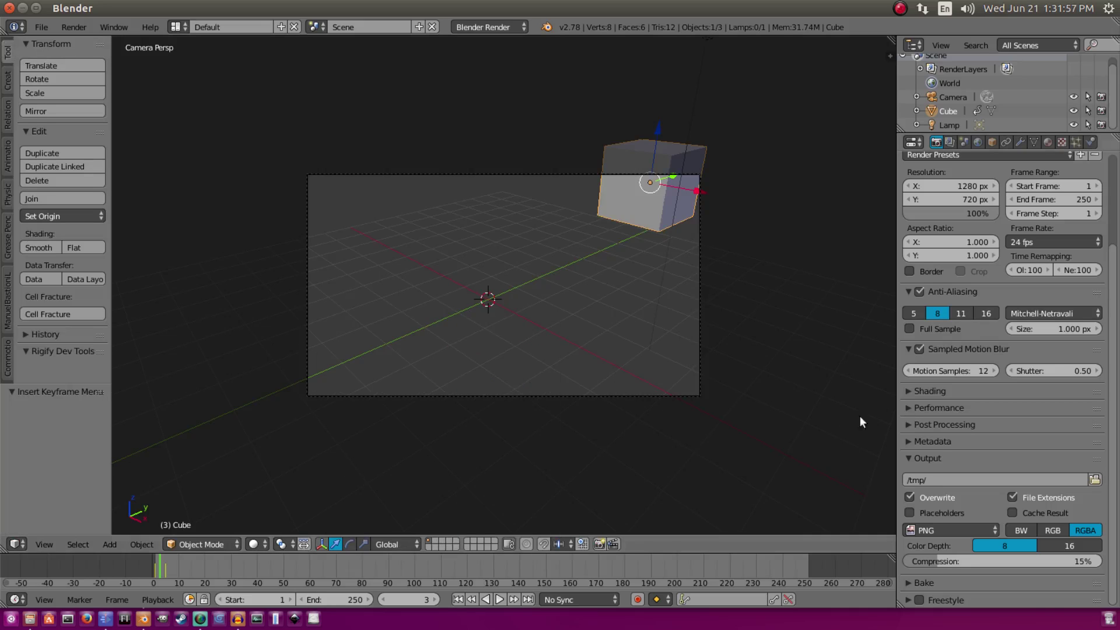
{"action": "middle_click_drag", "start_coordinate": [828, 419], "coordinate": [671, 373]}
{"action": "key", "text": "Home"}
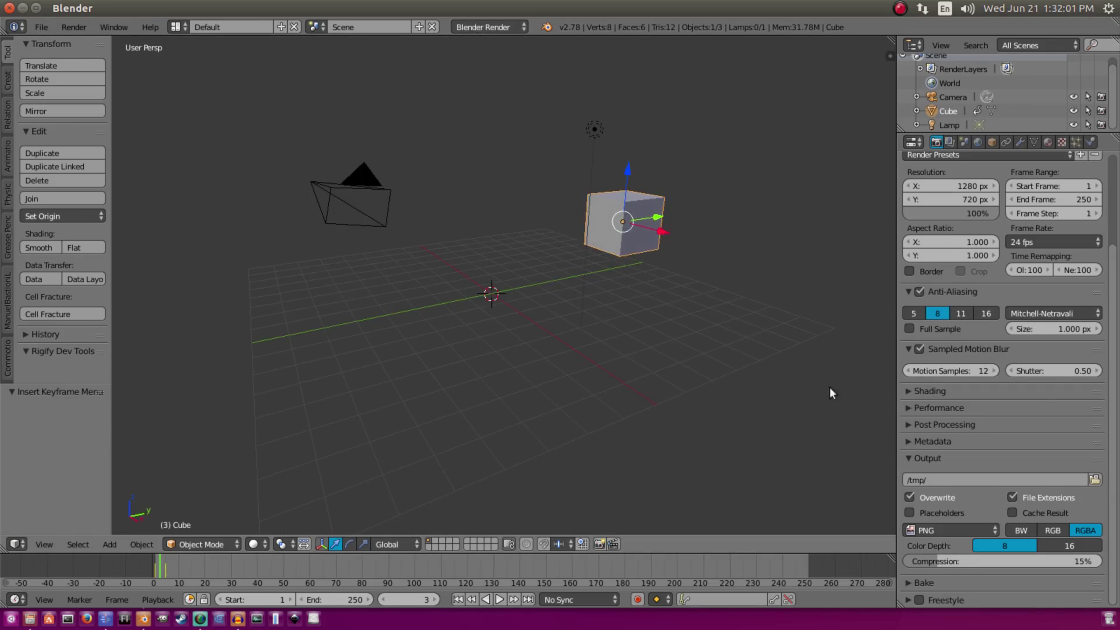
{"action": "left_click", "coordinate": [908, 350]}
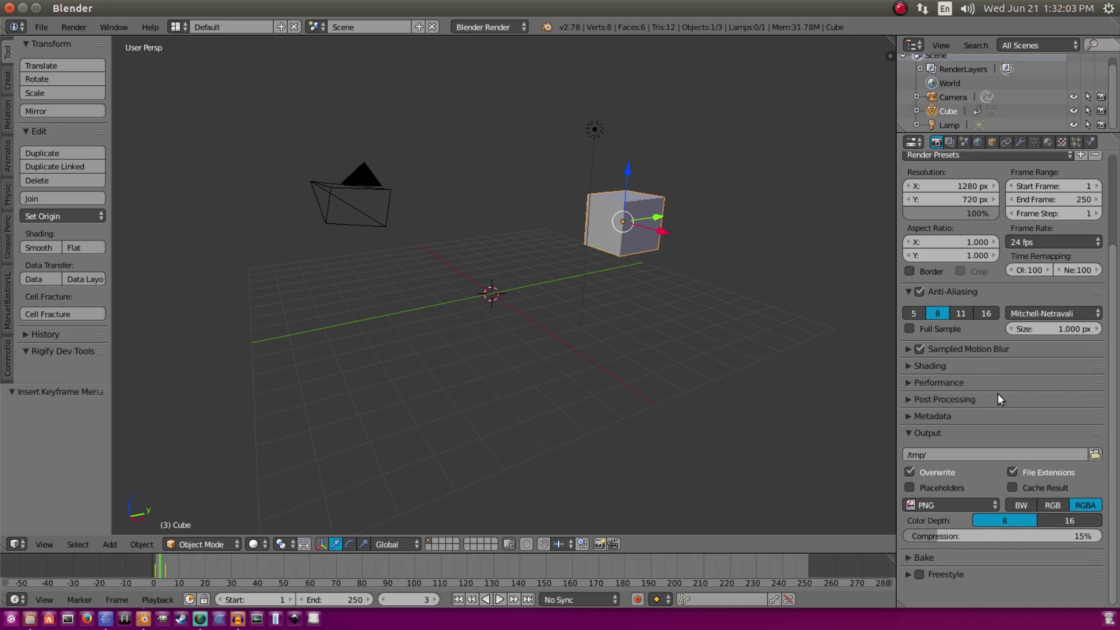
{"action": "left_click", "coordinate": [943, 369]}
{"action": "left_click", "coordinate": [943, 369]}
{"action": "left_click", "coordinate": [940, 365]}
- Set Shading Alpha to Transparent and bring up the PNG File Format list
{"action": "left_click", "coordinate": [1072, 404]}
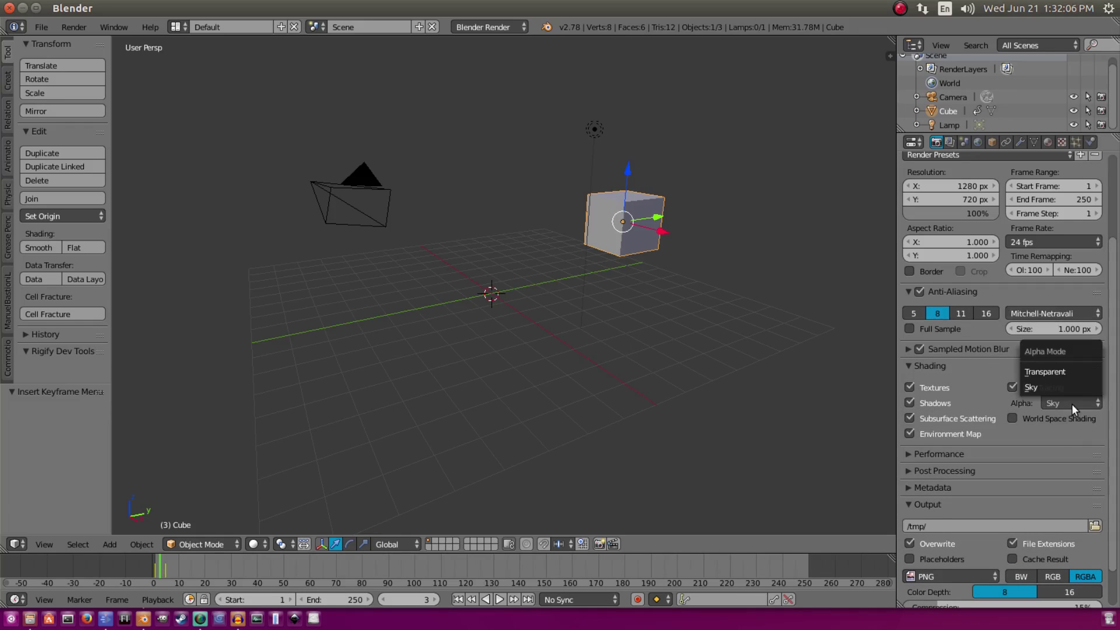
{"action": "left_click", "coordinate": [1060, 370]}
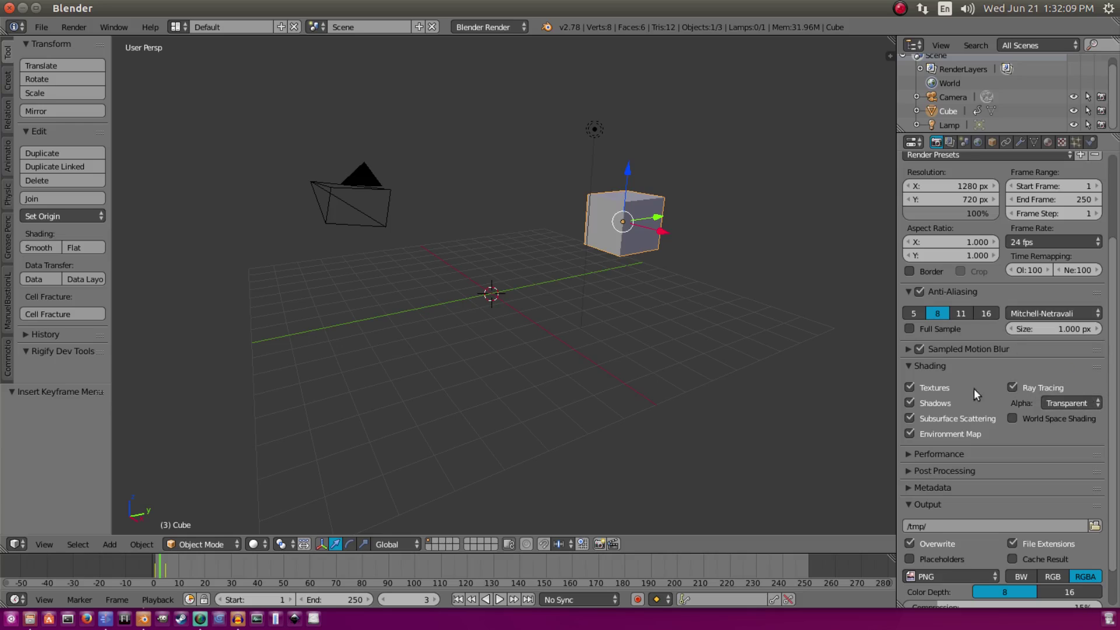
{"action": "left_click", "coordinate": [921, 366]}
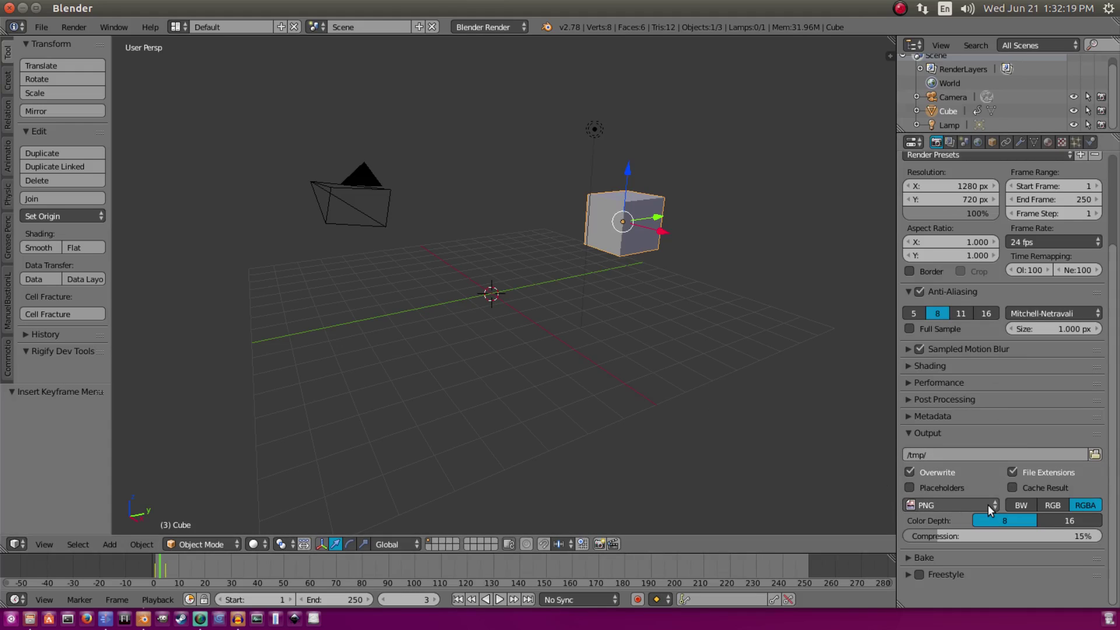
{"action": "left_click", "coordinate": [941, 505]}
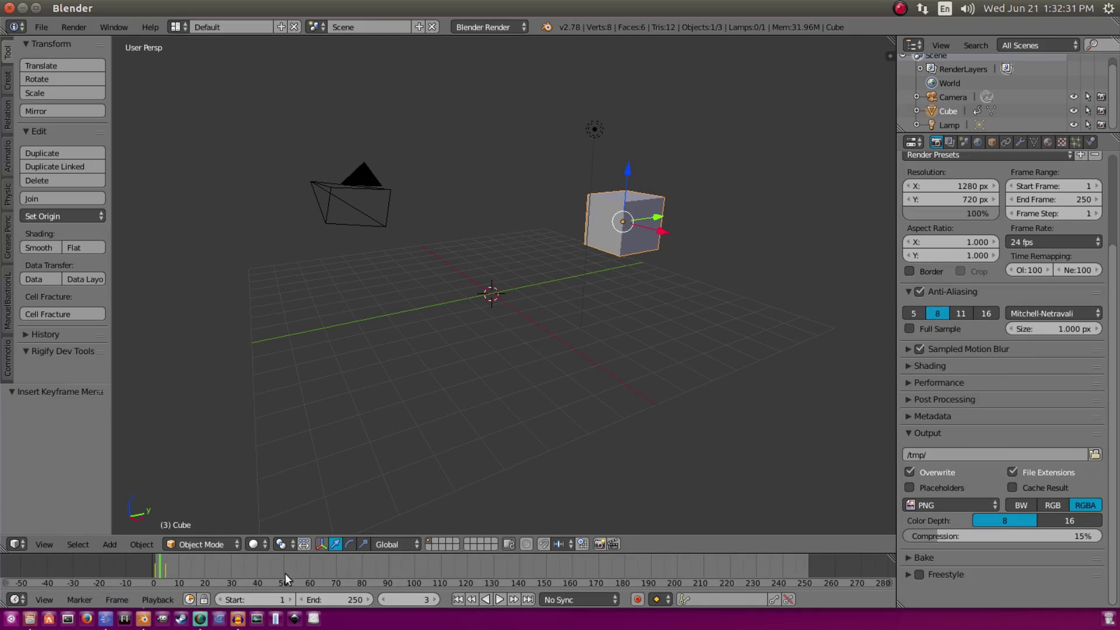
- Set the Timeline end frame to 1
{"action": "middle_click_drag", "start_coordinate": [285, 573], "coordinate": [449, 572]}
{"action": "left_click", "coordinate": [345, 598]}
{"action": "type", "text": "1"}
{"action": "key", "text": "Return"}
- Set the end and start frames to 155 and move to frame 155
{"action": "left_click", "coordinate": [307, 600]}
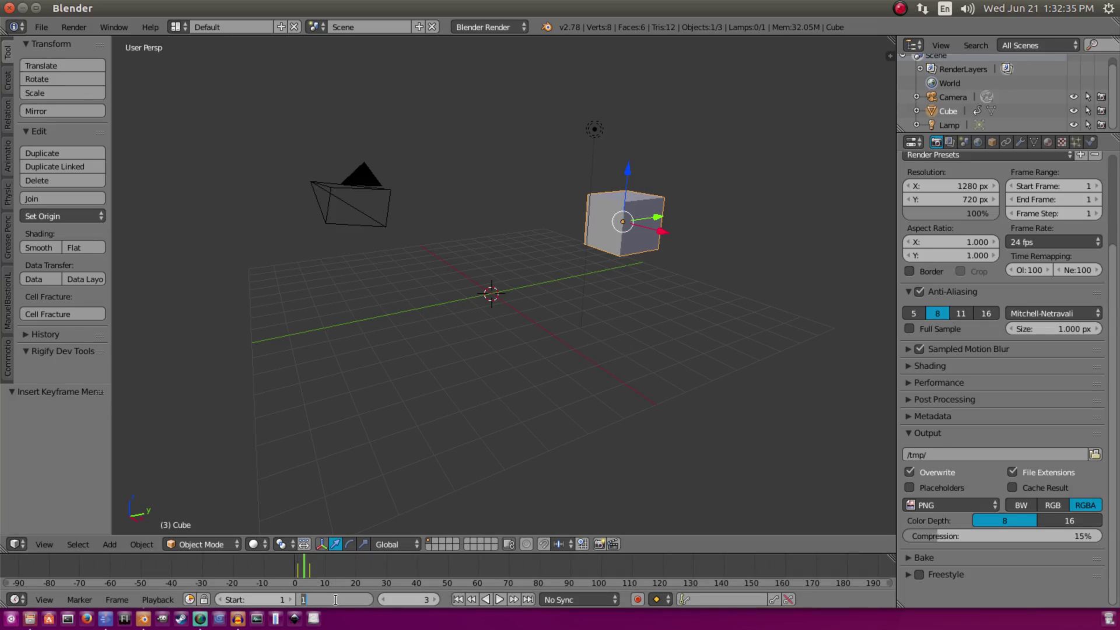
{"action": "type", "text": "155"}
{"action": "key", "text": "Tab"}
{"action": "type", "text": "155"}
{"action": "key", "text": "Return"}
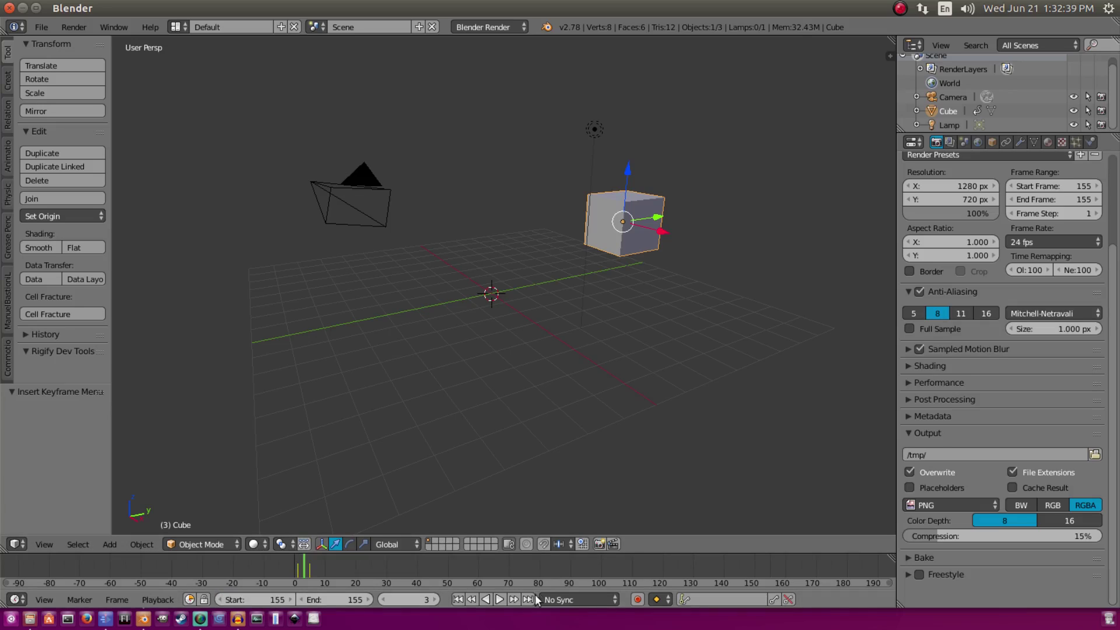
{"action": "middle_click_drag", "start_coordinate": [235, 575], "coordinate": [105, 570]}
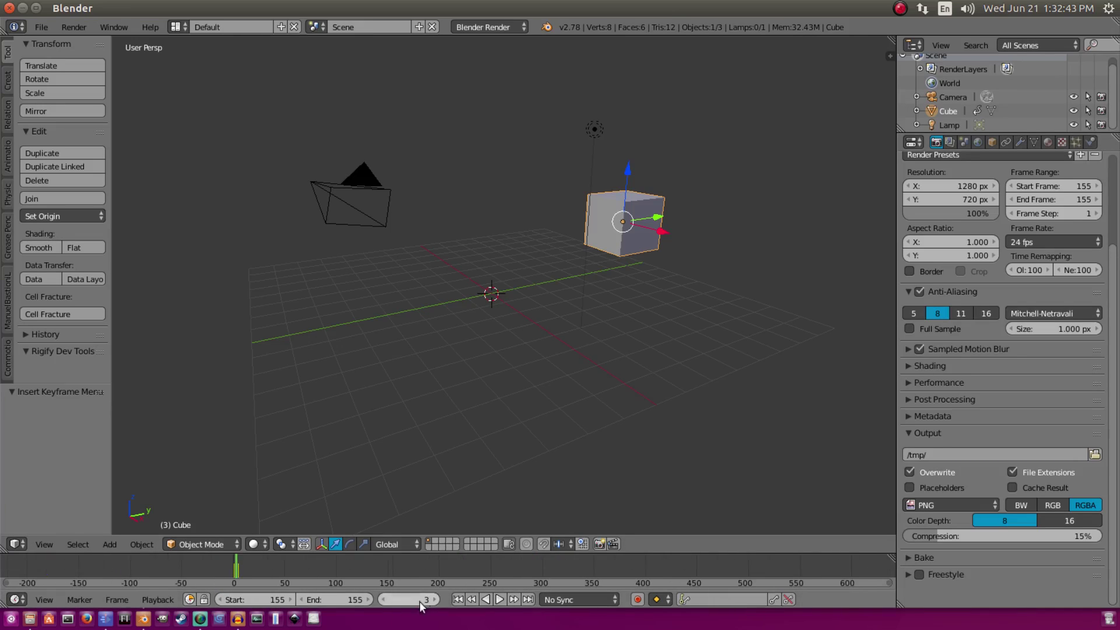
{"action": "left_click", "coordinate": [393, 565]}
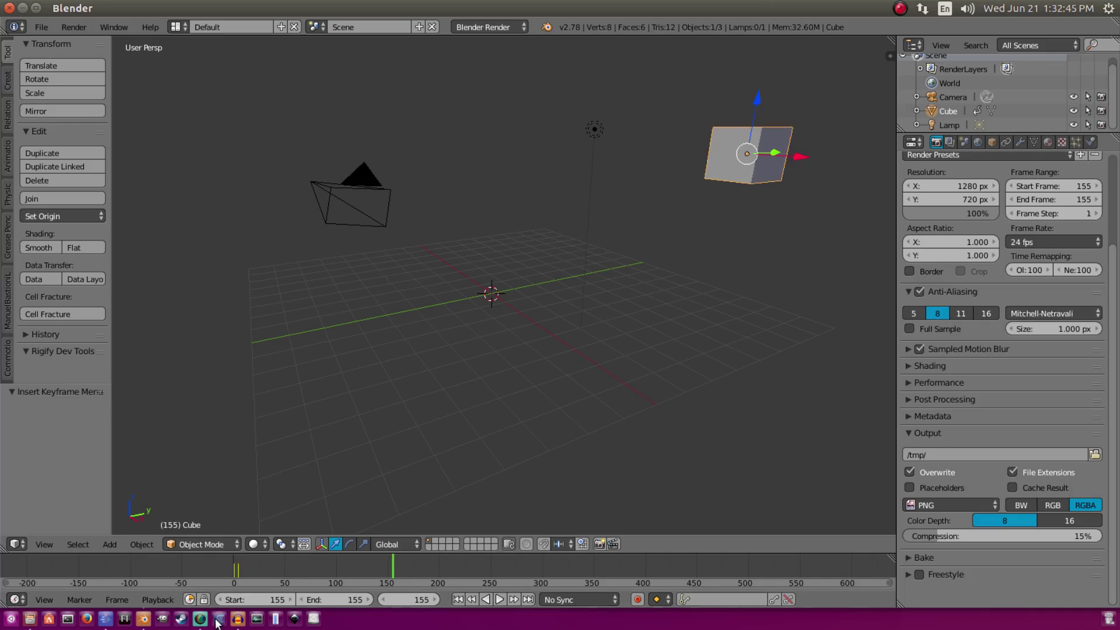
- Set the start frame to 0 and enter 250 as the end frame
{"action": "left_click", "coordinate": [259, 599]}
{"action": "type", "text": "0"}
{"action": "key", "text": "Tab"}
{"action": "type", "text": "0"}
{"action": "key", "text": "Return"}
{"action": "left_click", "coordinate": [350, 601]}
{"action": "type", "text": "250"}
{"action": "key", "text": "Return"}
{"action": "left_click", "coordinate": [961, 508]}
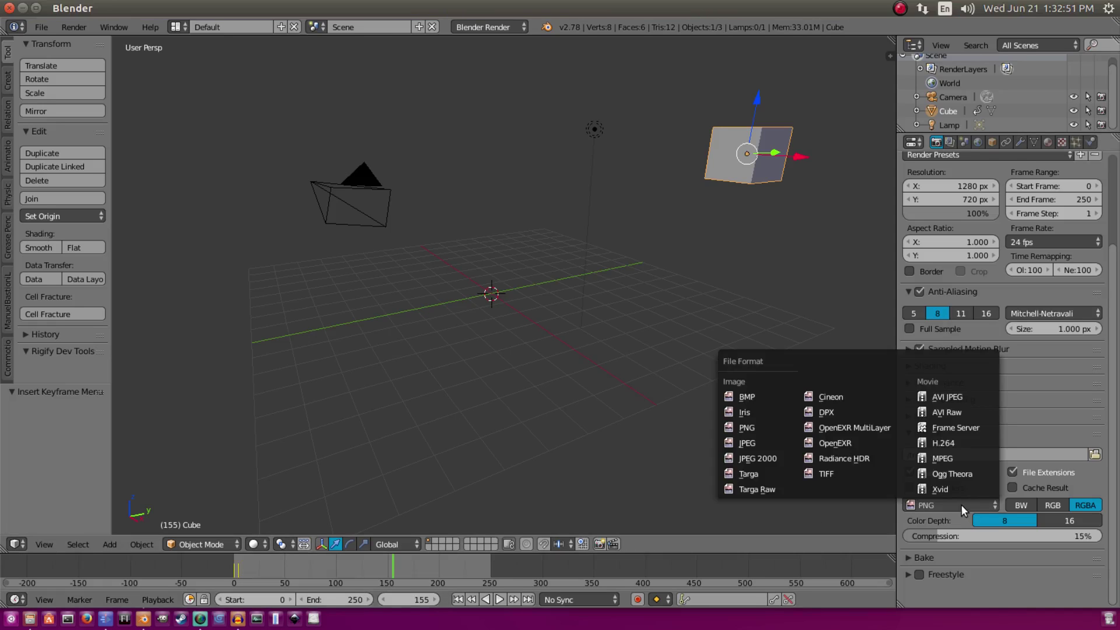
{"action": "left_click", "coordinate": [974, 440]}
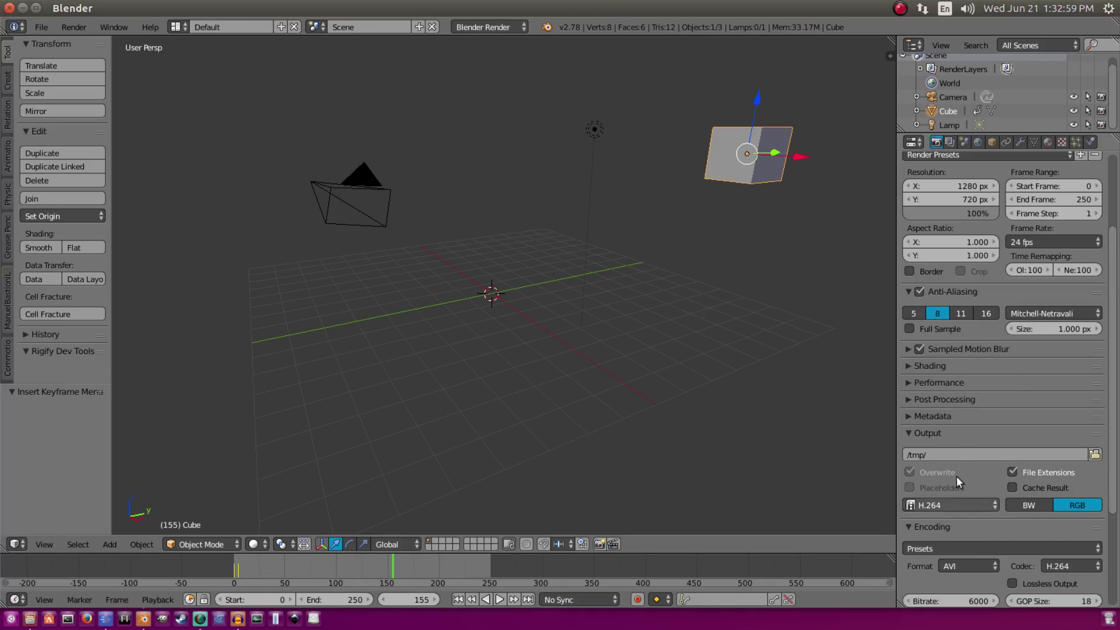
{"action": "scroll", "coordinate": [957, 470], "scroll_direction": "down", "scroll_amount": 5}
{"action": "left_click", "coordinate": [969, 426]}
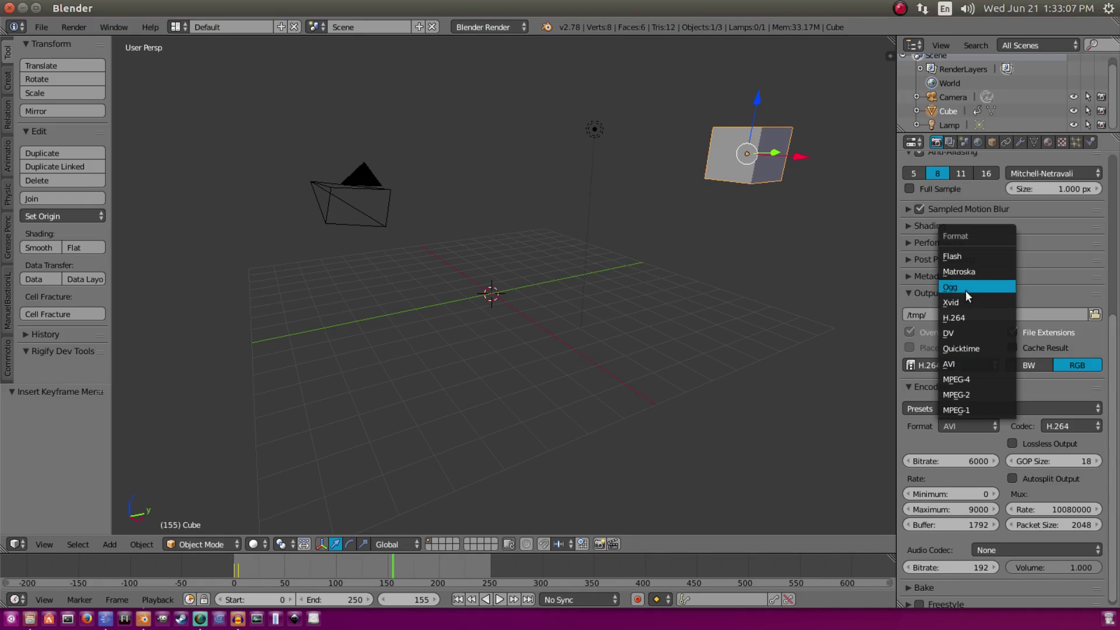
{"action": "left_click", "coordinate": [960, 422]}
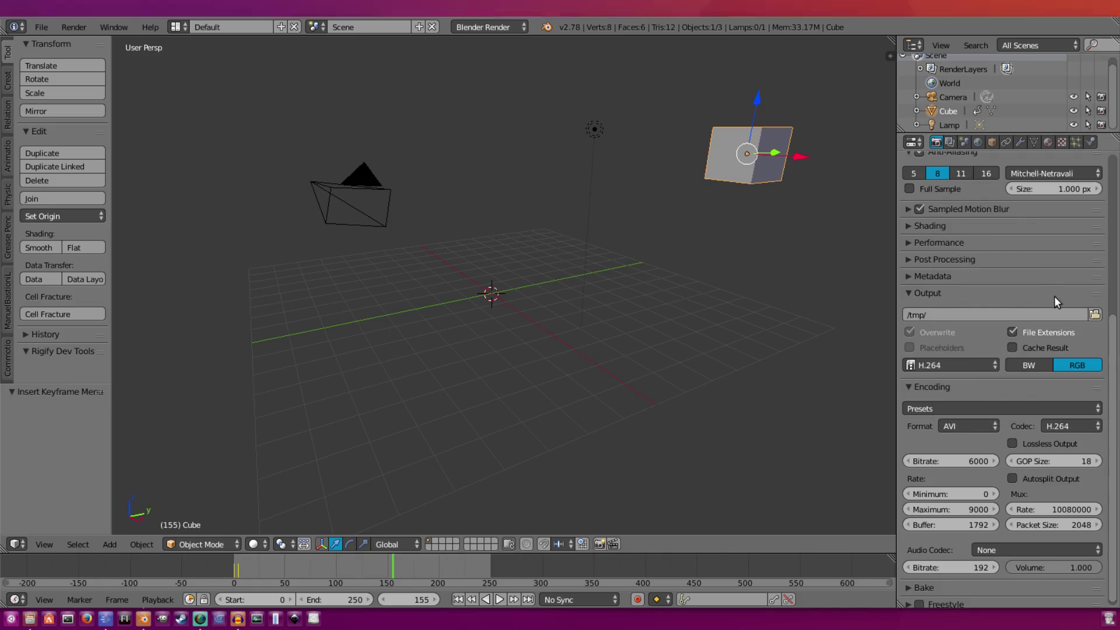
{"action": "left_click", "coordinate": [938, 364]}
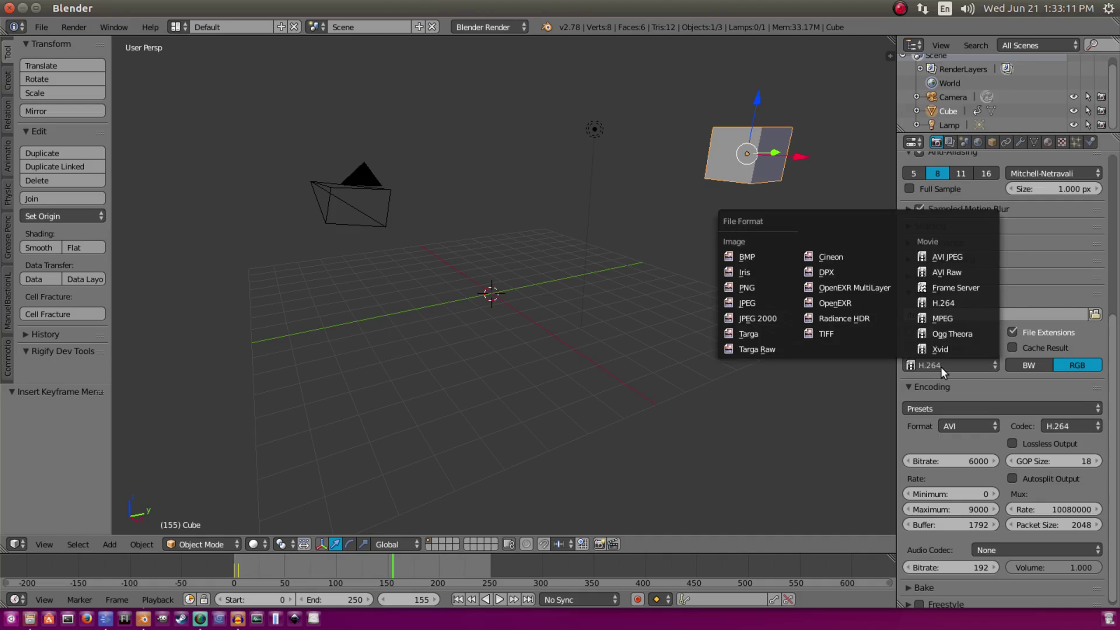
{"action": "left_click", "coordinate": [963, 426]}
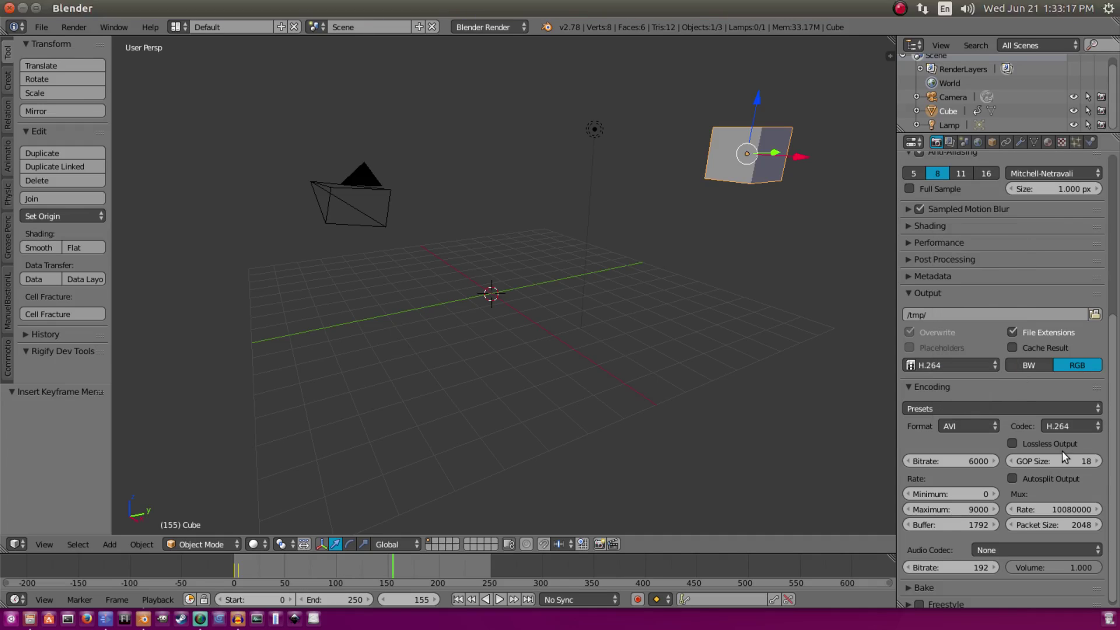
{"action": "middle_click_drag", "start_coordinate": [632, 292], "coordinate": [419, 44]}
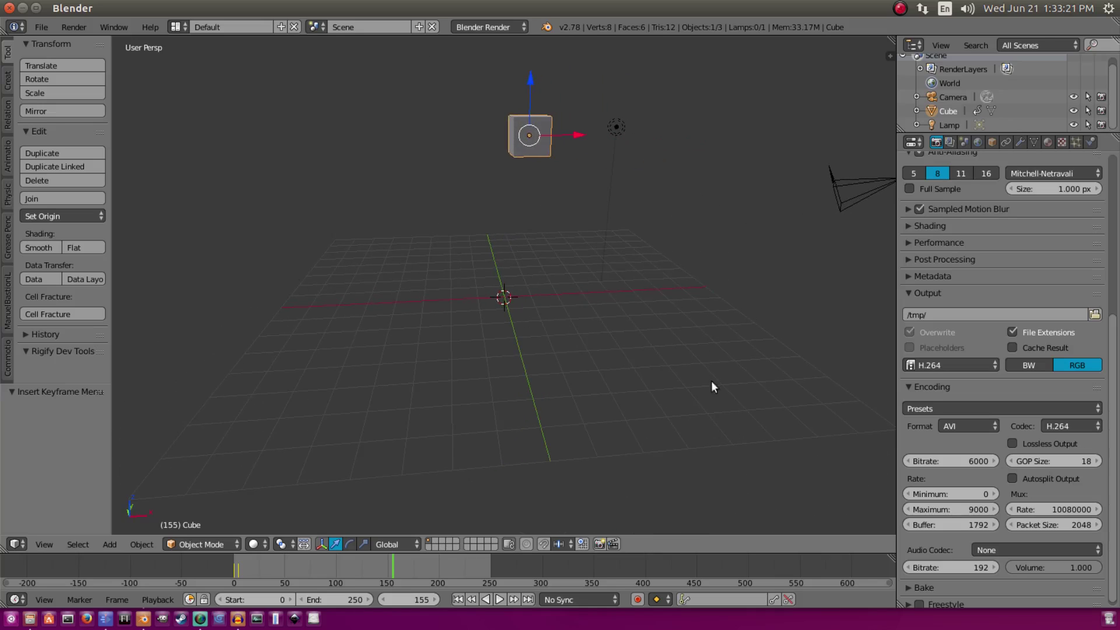
{"action": "middle_click_drag", "start_coordinate": [706, 401], "coordinate": [484, 84]}
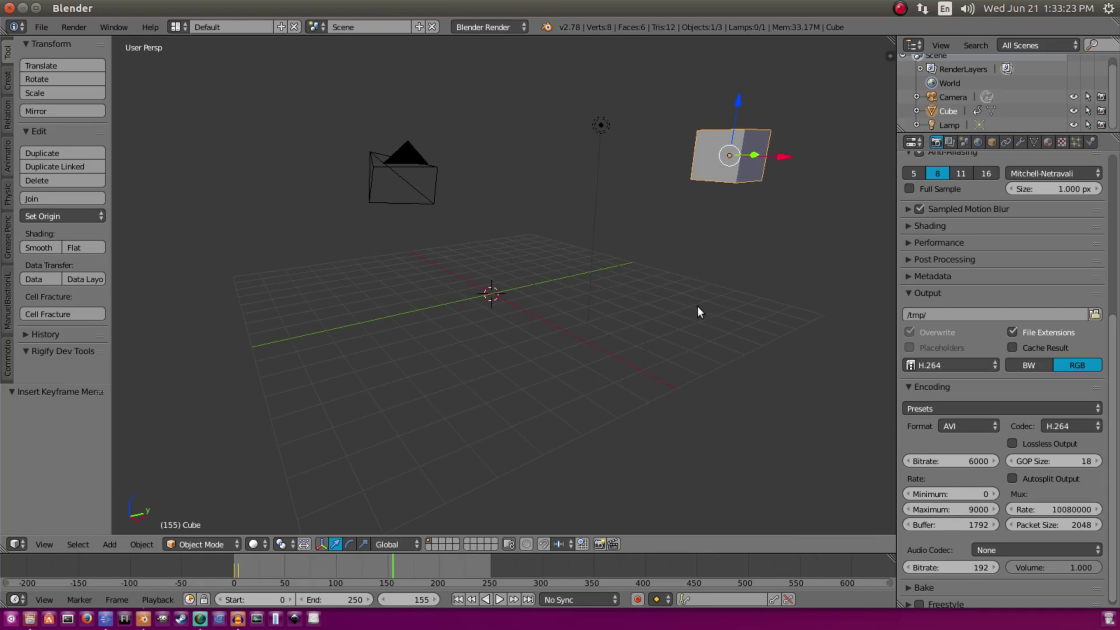
{"action": "middle_click_drag", "start_coordinate": [695, 312], "coordinate": [1062, 275]}
- Check that Shading Alpha is still set to Transparent in Render properties
{"action": "scroll", "coordinate": [909, 341], "scroll_direction": "up", "scroll_amount": 3}
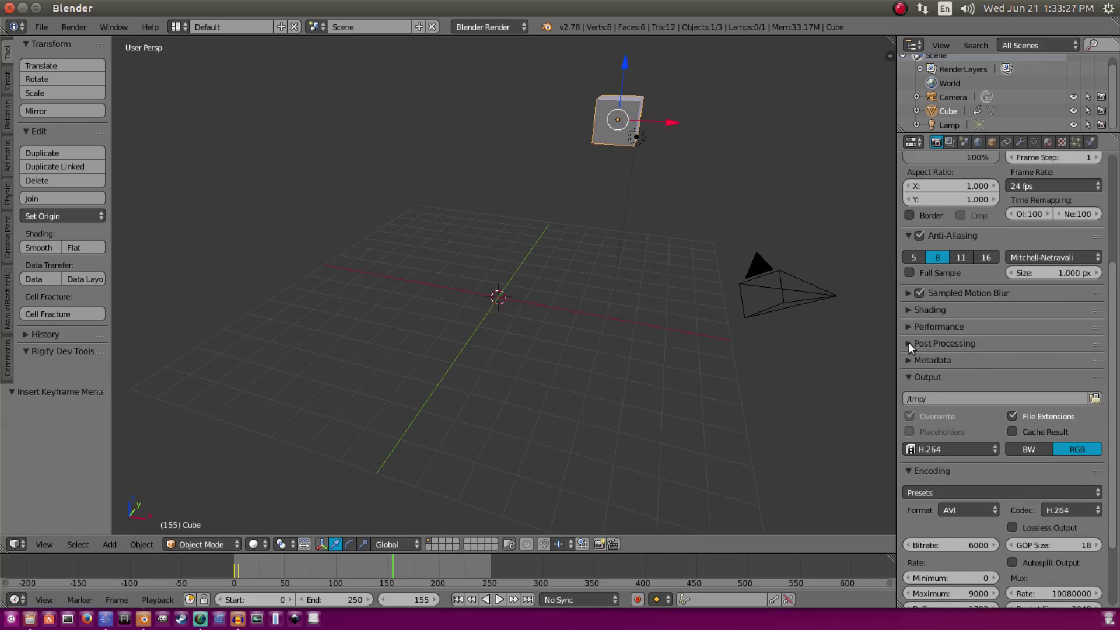
{"action": "left_click", "coordinate": [936, 327]}
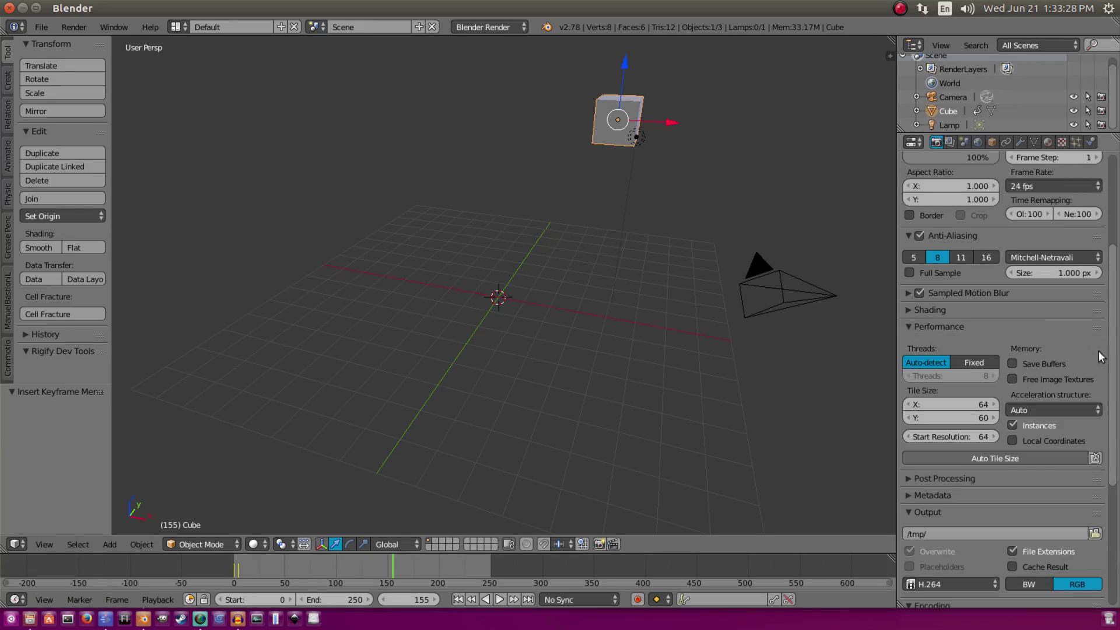
{"action": "left_click", "coordinate": [945, 327]}
{"action": "left_click", "coordinate": [929, 306]}
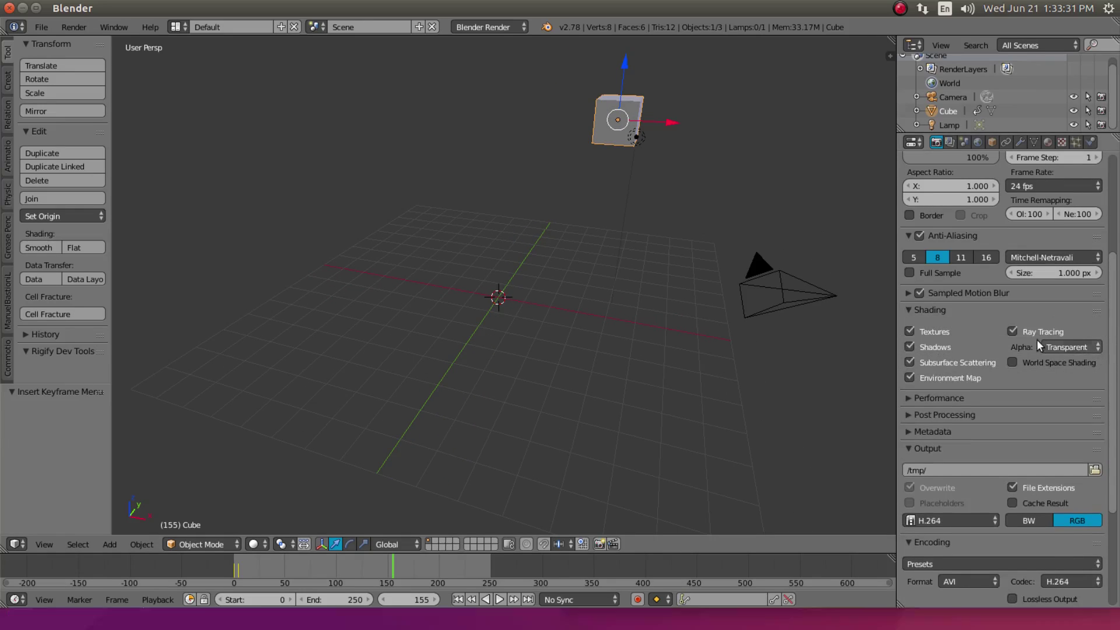
{"action": "left_click", "coordinate": [924, 311]}
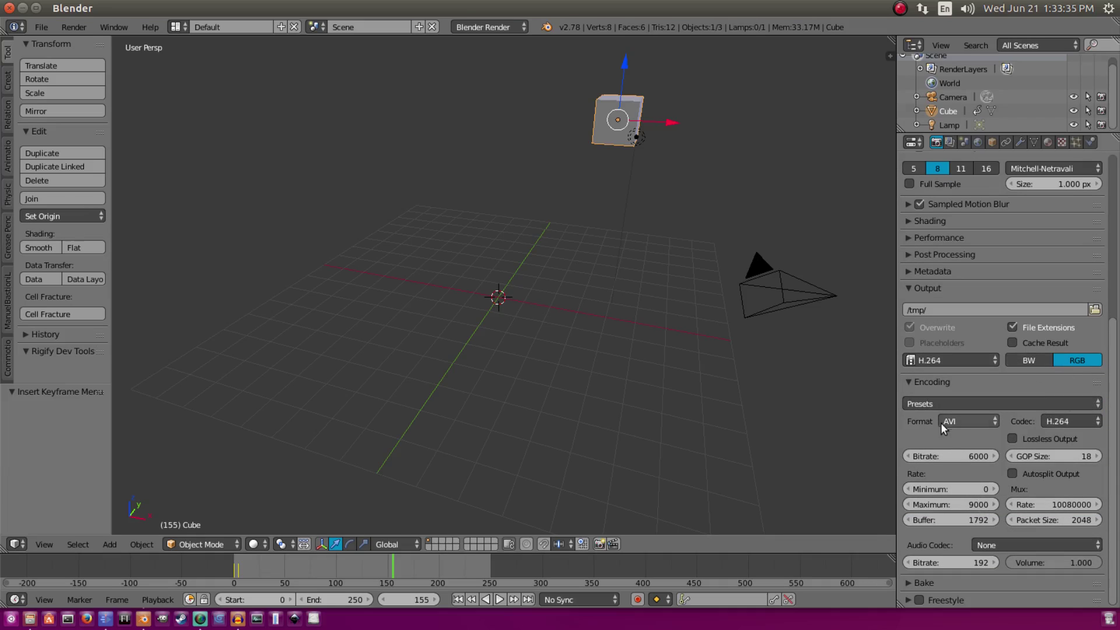
- Choose Quicktime container, FFmpeg video codec #1 and RGBA colour output
{"action": "left_click", "coordinate": [959, 422]}
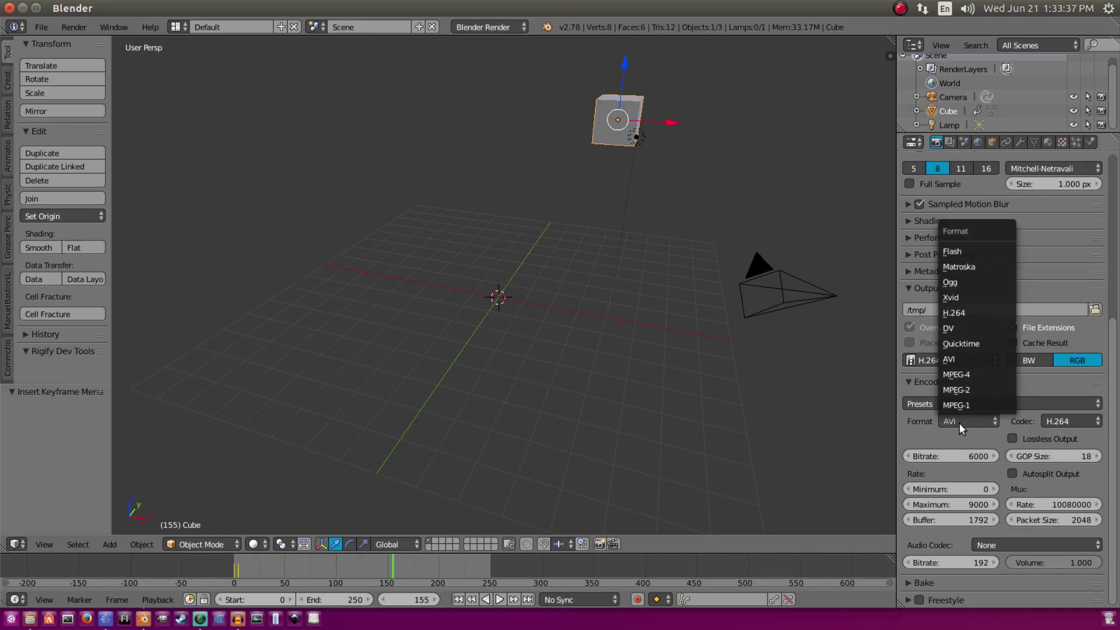
{"action": "left_click", "coordinate": [961, 343]}
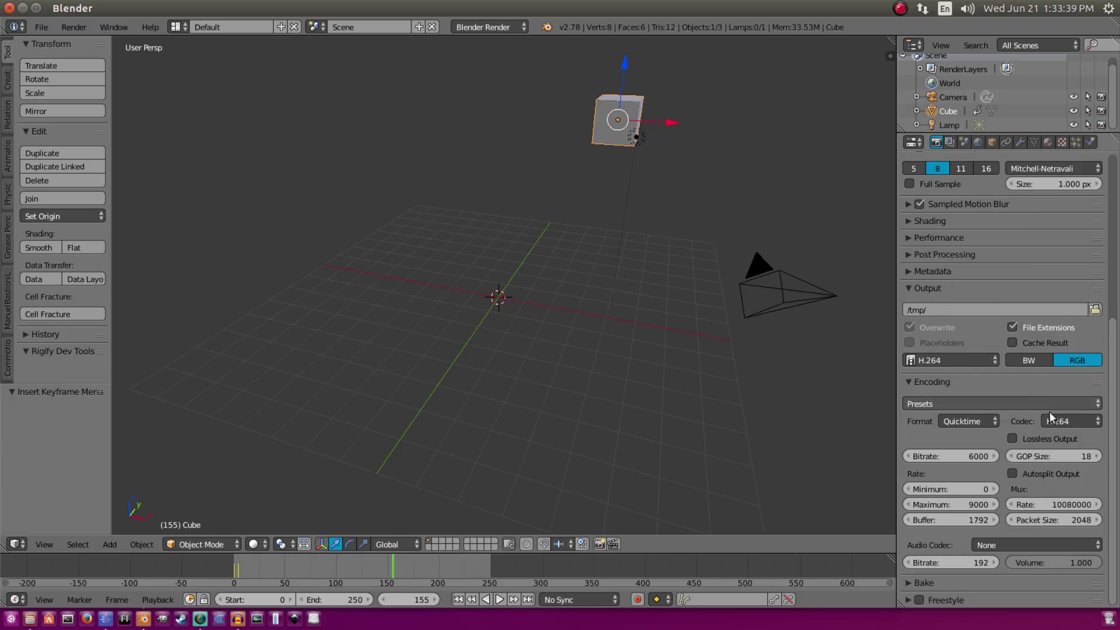
{"action": "left_click", "coordinate": [1065, 420]}
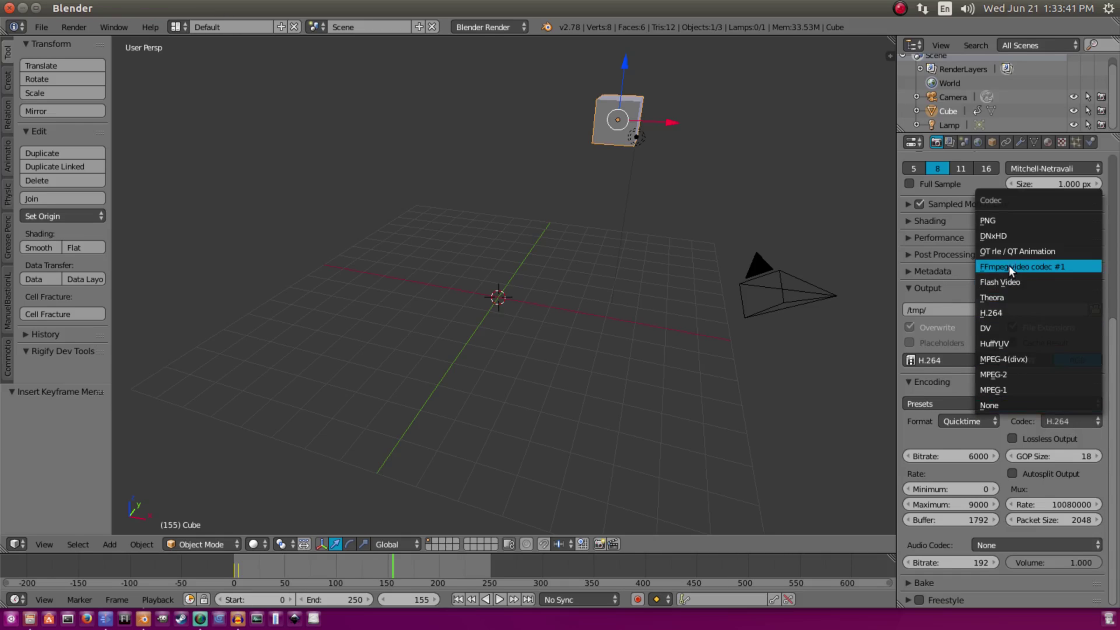
{"action": "left_click", "coordinate": [1064, 267]}
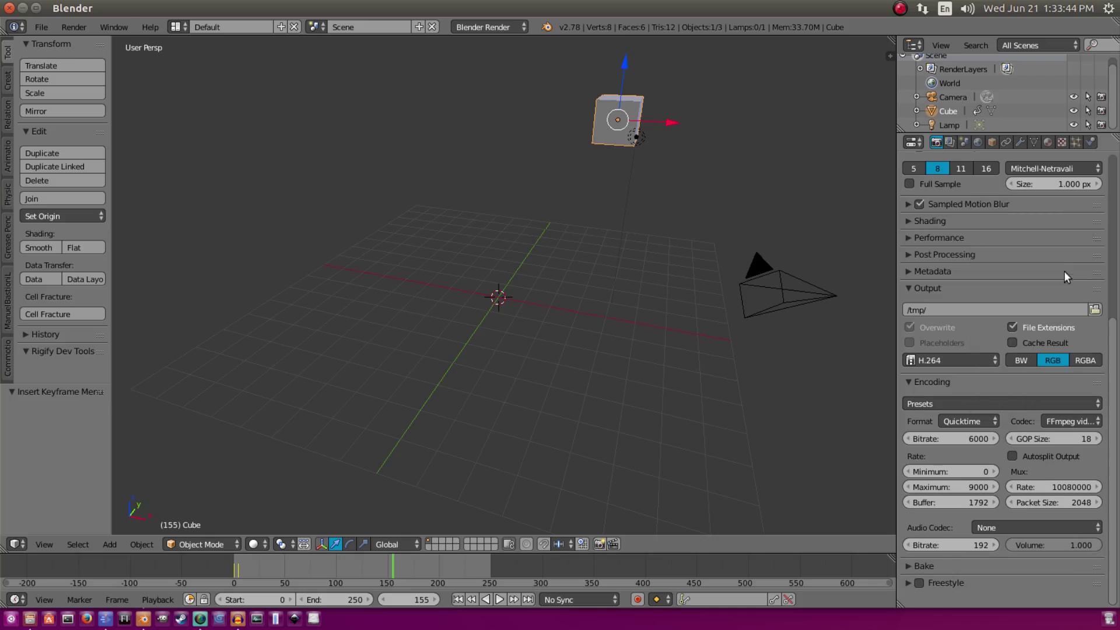
{"action": "left_click", "coordinate": [1091, 361]}
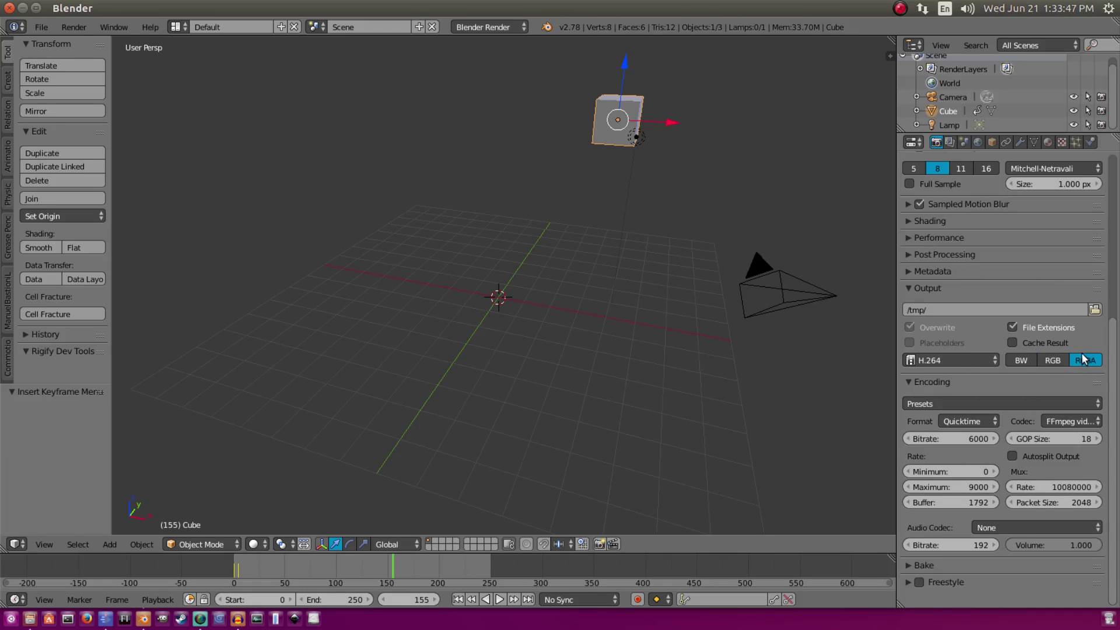
- Render a test frame through the camera, inspect it, and return to the scene
{"action": "key", "text": "KP_0"}
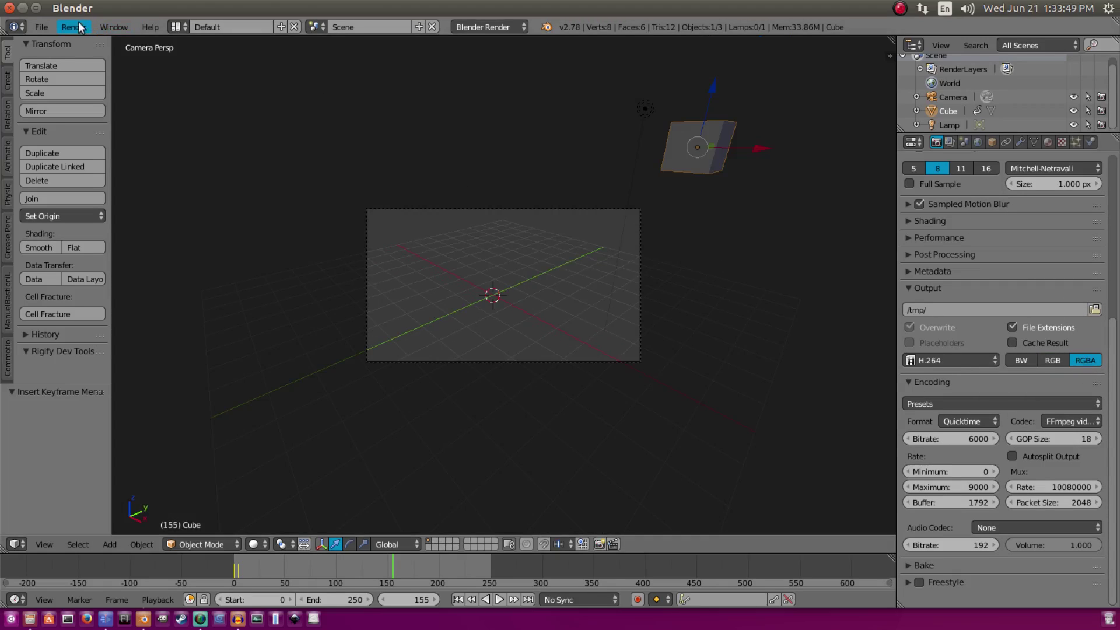
{"action": "left_click", "coordinate": [74, 27]}
{"action": "left_click", "coordinate": [99, 43]}
{"action": "scroll", "coordinate": [527, 320], "scroll_direction": "down", "scroll_amount": 2}
{"action": "scroll", "coordinate": [677, 200], "scroll_direction": "up", "scroll_amount": 1}
{"action": "scroll", "coordinate": [677, 200], "scroll_direction": "up", "scroll_amount": 1}
{"action": "middle_click_drag", "start_coordinate": [677, 200], "coordinate": [598, 293]}
{"action": "key", "text": "Escape"}
- Orbit out of camera view and recheck the Quicktime format and FFmpeg codec settings
{"action": "middle_click_drag", "start_coordinate": [677, 280], "coordinate": [448, 300]}
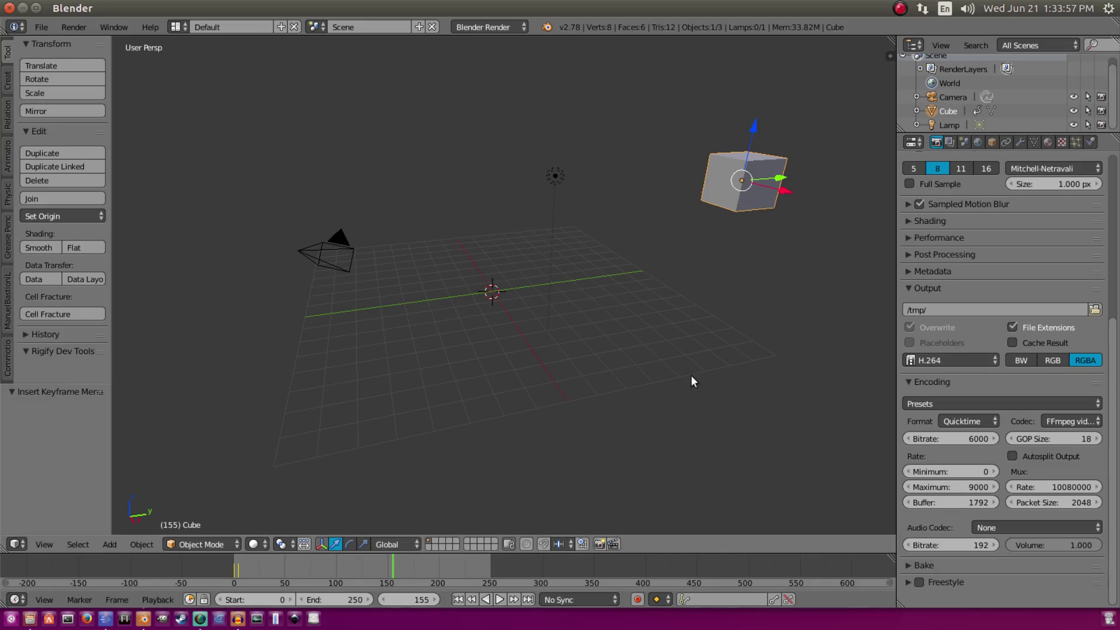
{"action": "middle_click_drag", "start_coordinate": [650, 328], "coordinate": [482, 174]}
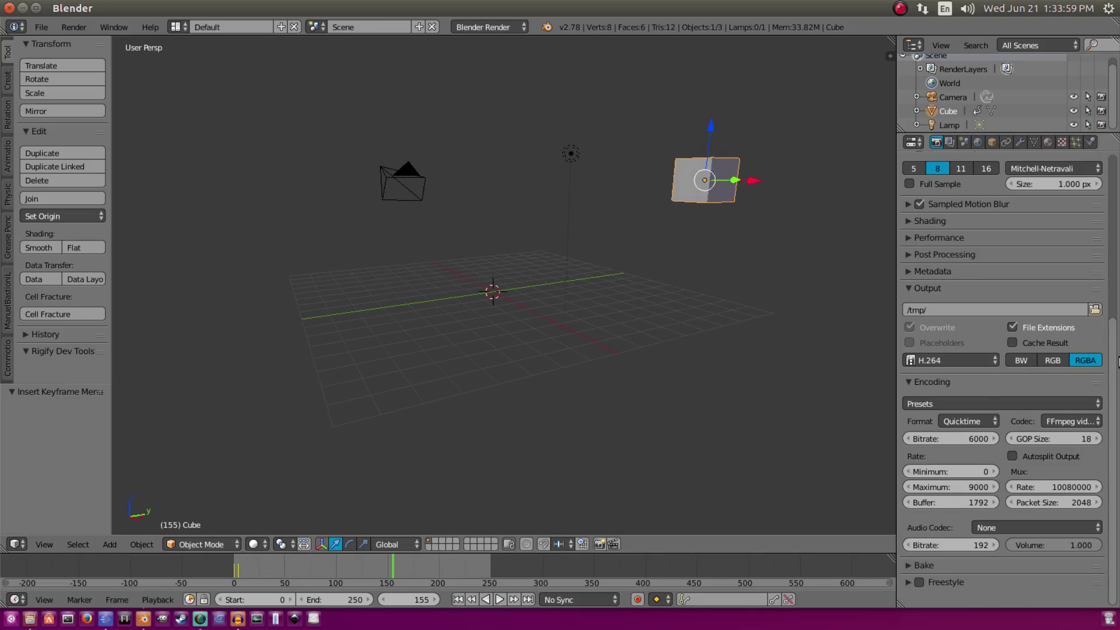
{"action": "left_click", "coordinate": [965, 421]}
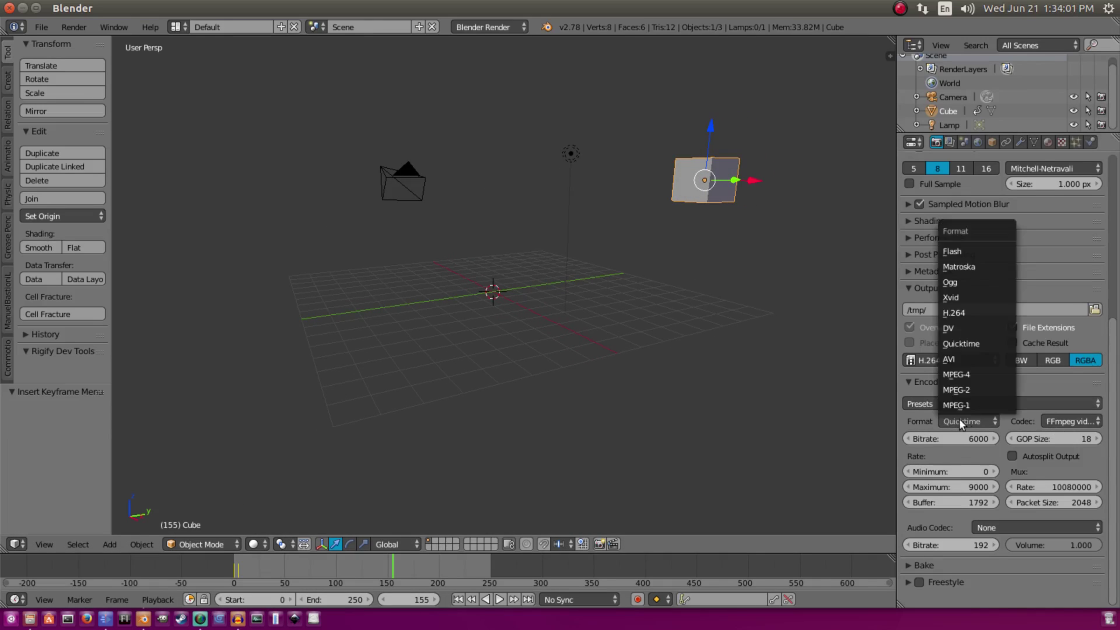
{"action": "left_click", "coordinate": [1077, 422]}
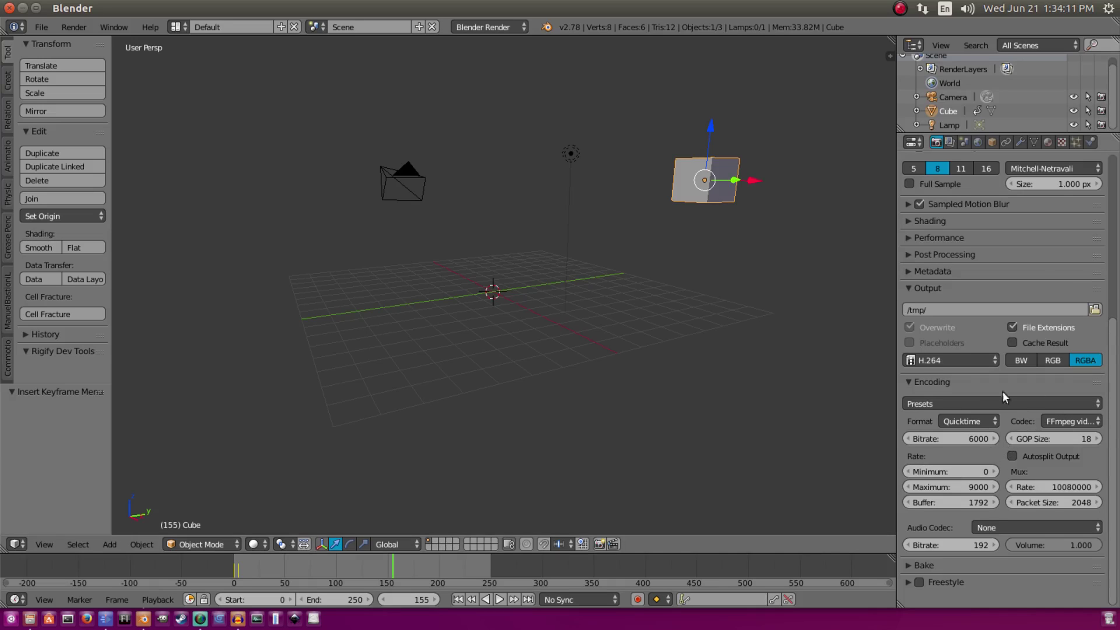
{"action": "scroll", "coordinate": [983, 386], "scroll_direction": "up", "scroll_amount": 10}
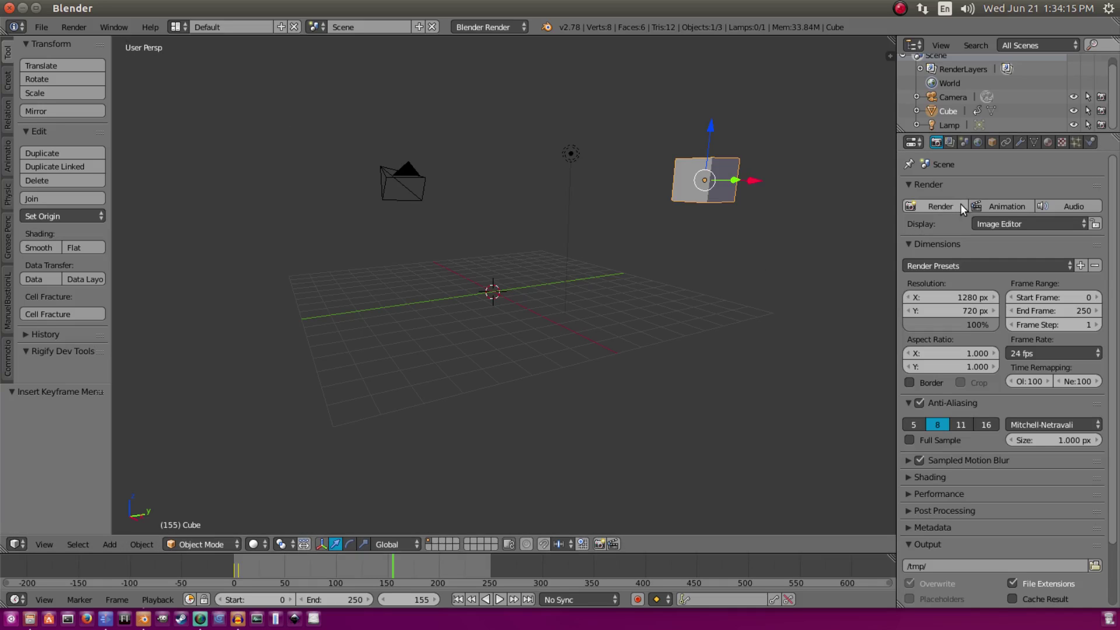
- Run a quick still test render of the transparent background and return to the scene
{"action": "left_click", "coordinate": [80, 24]}
{"action": "left_click", "coordinate": [89, 37]}
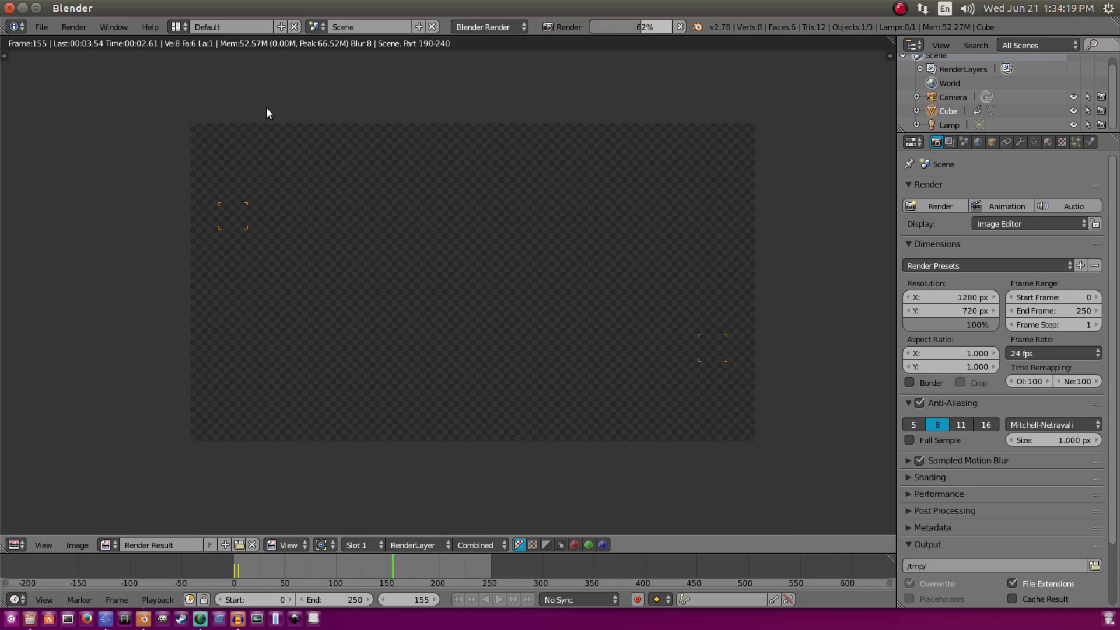
{"action": "key", "text": "Escape"}
{"action": "key", "text": "Escape"}
{"action": "left_click", "coordinate": [74, 27]}
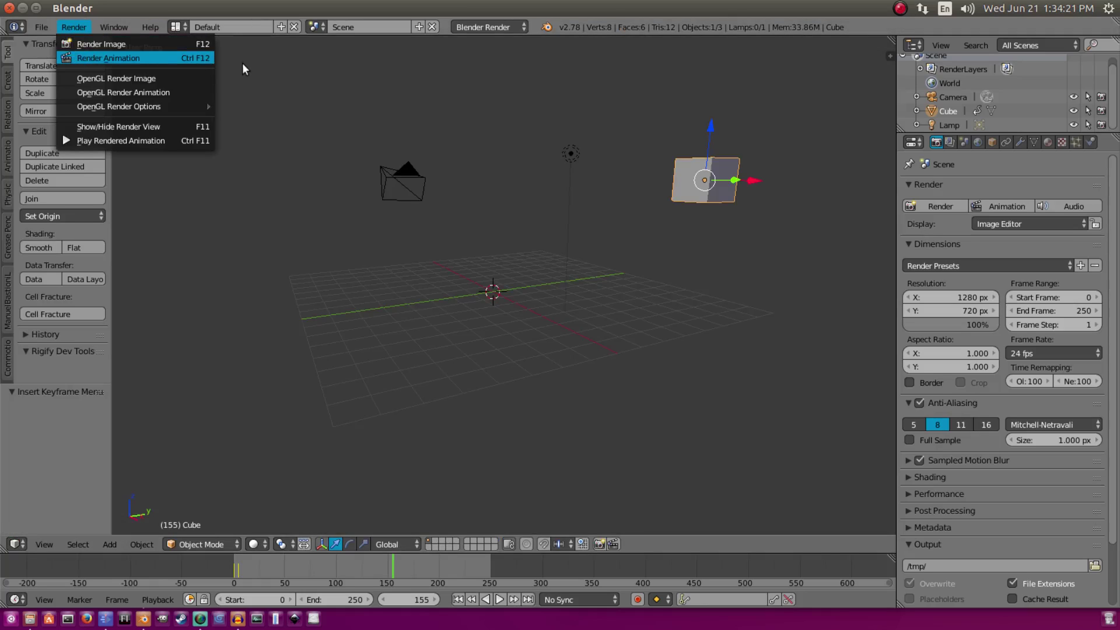
- Set the Timeline end frame to 1 and move the current frame back to 0
{"action": "left_click", "coordinate": [336, 600]}
{"action": "type", "text": "1"}
{"action": "key", "text": "Return"}
{"action": "scroll", "coordinate": [291, 566], "scroll_direction": "up", "scroll_amount": 2}
{"action": "left_click", "coordinate": [461, 561]}
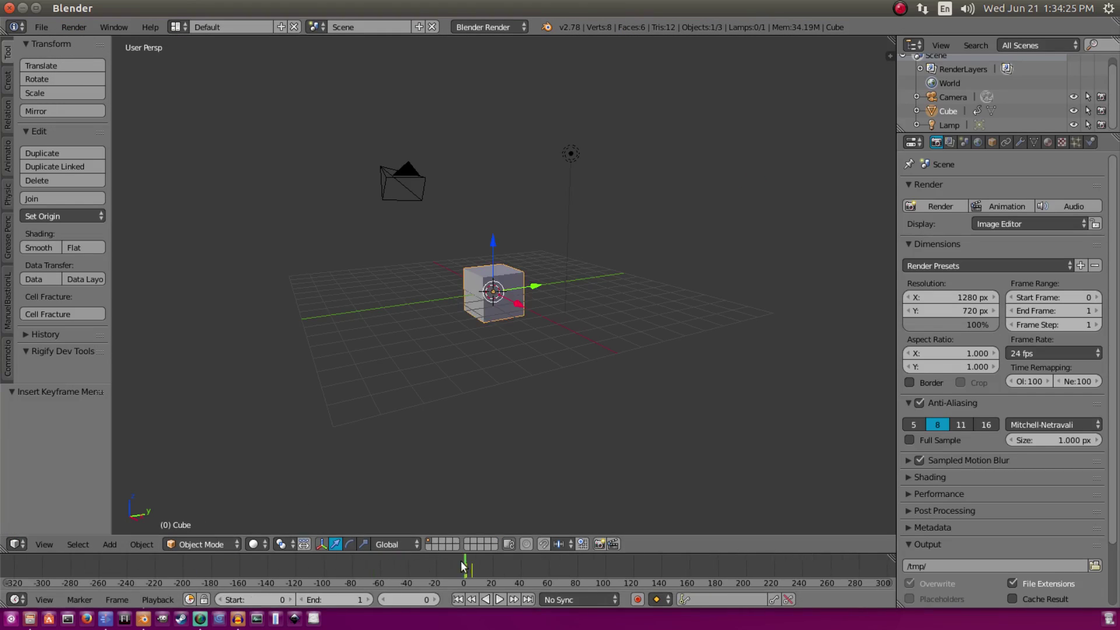
{"action": "left_click", "coordinate": [74, 27]}
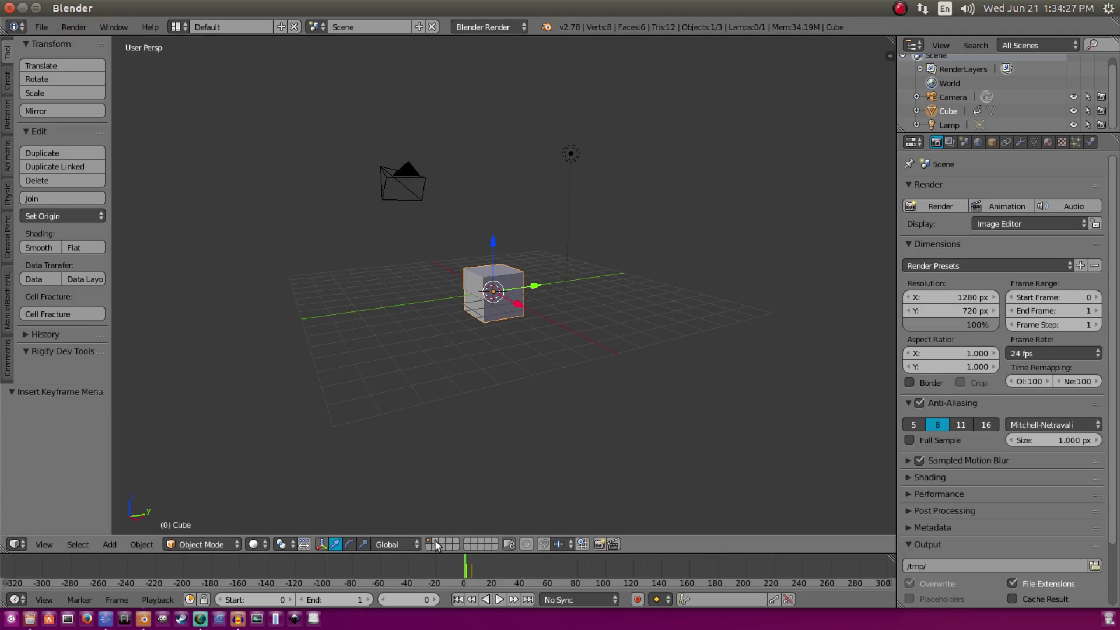
{"action": "scroll", "coordinate": [373, 565], "scroll_direction": "up", "scroll_amount": 1}
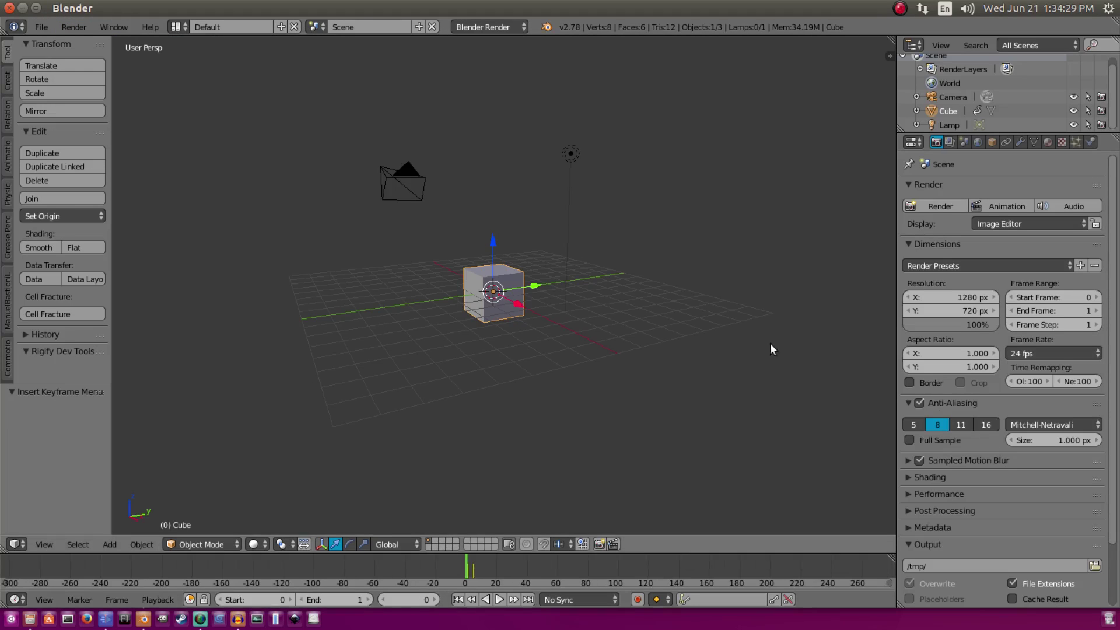
{"action": "middle_click_drag", "start_coordinate": [770, 343], "coordinate": [494, 292]}
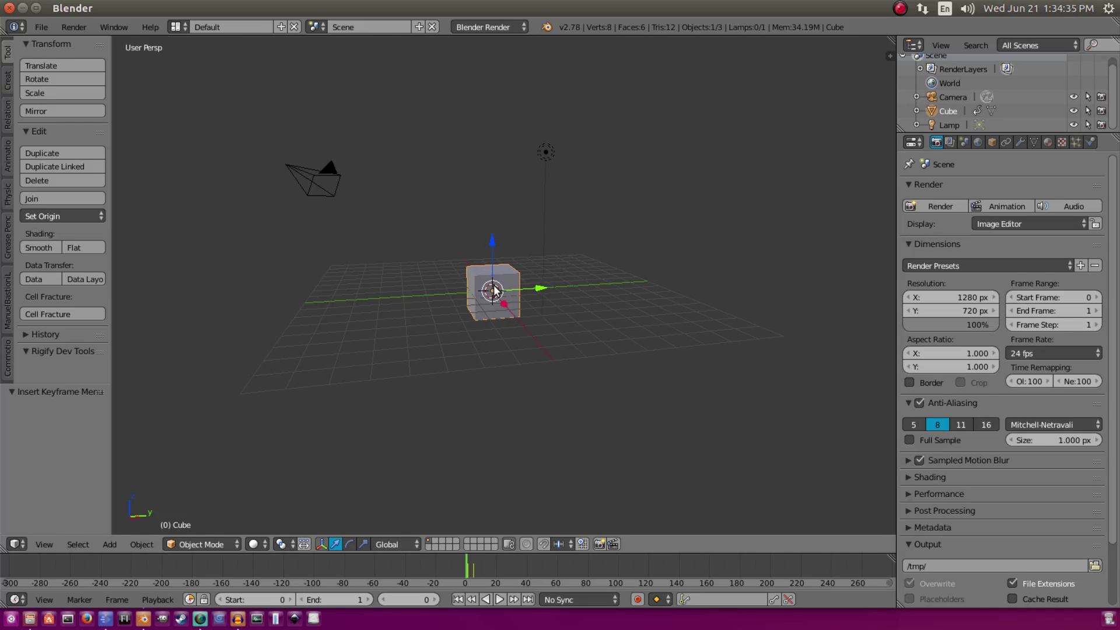